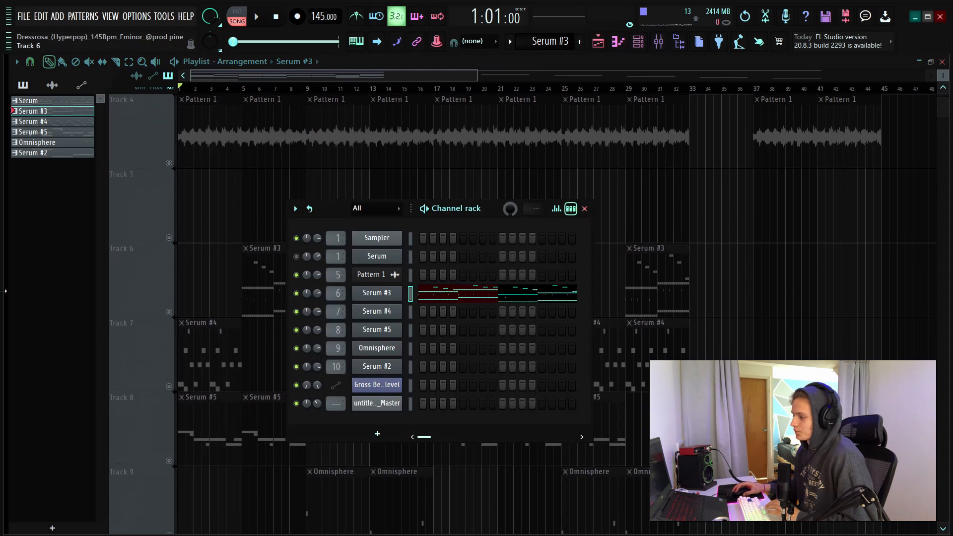
Step: Widen the browser, switch to the Serum pattern, and open its Mallet channel notes in the piano roll
left_click_drag(3, 291, 170, 278)
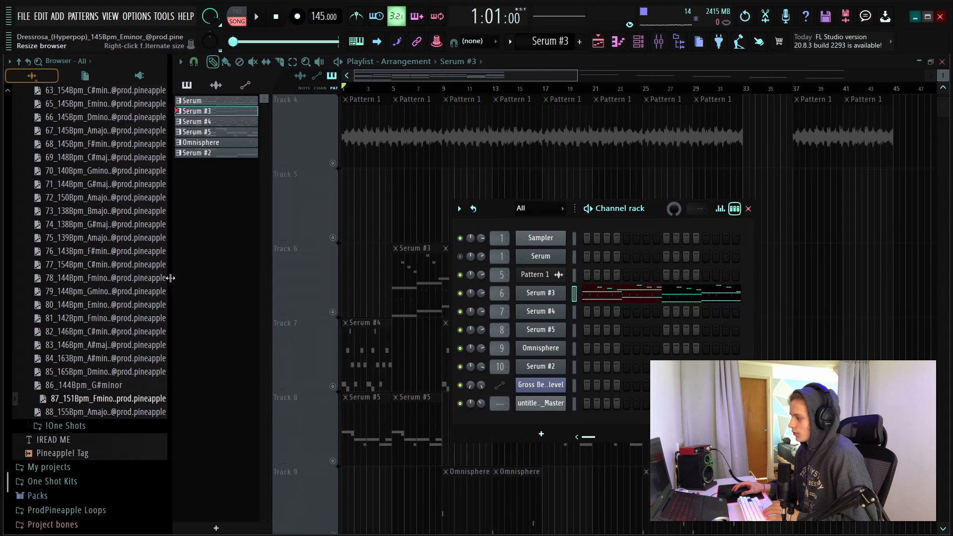
left_click(512, 42)
left_click(523, 55)
scroll(108, 331, "down", 3)
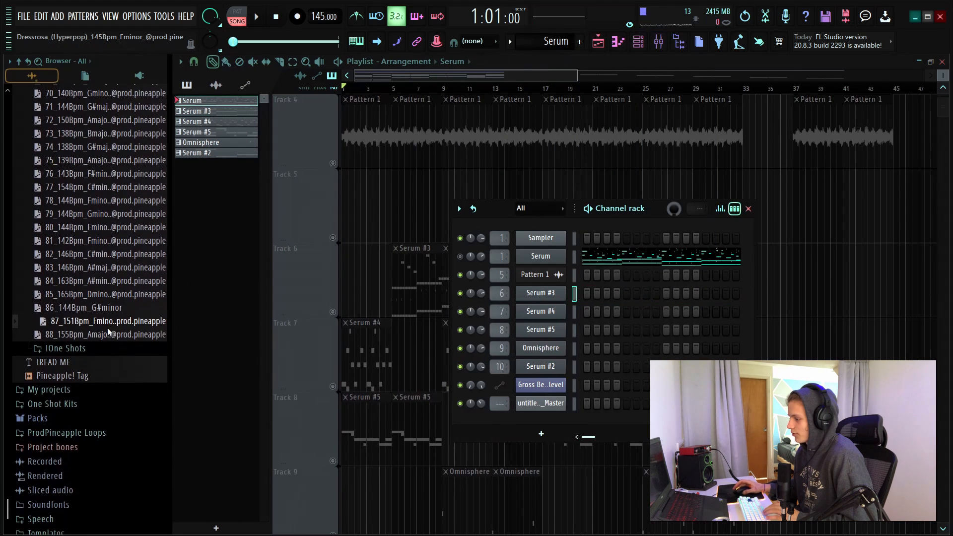
left_click_drag(108, 331, 101, 339)
left_click(53, 398)
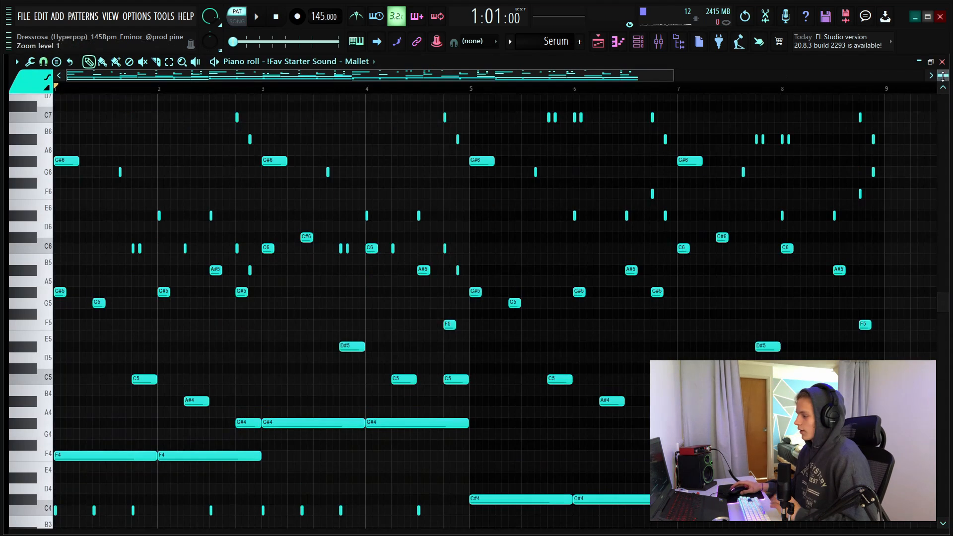
Step: Look over the melody, chord and bass notes of the Mallet channel across bars 1 to 8
scroll(223, 390, "down", 1)
scroll(242, 385, "up", 1)
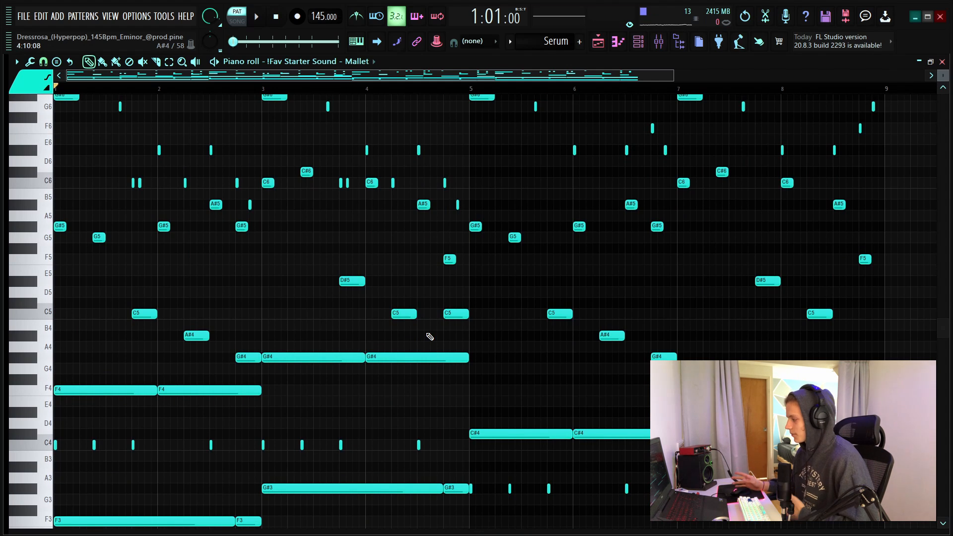
scroll(445, 89, "down", 2)
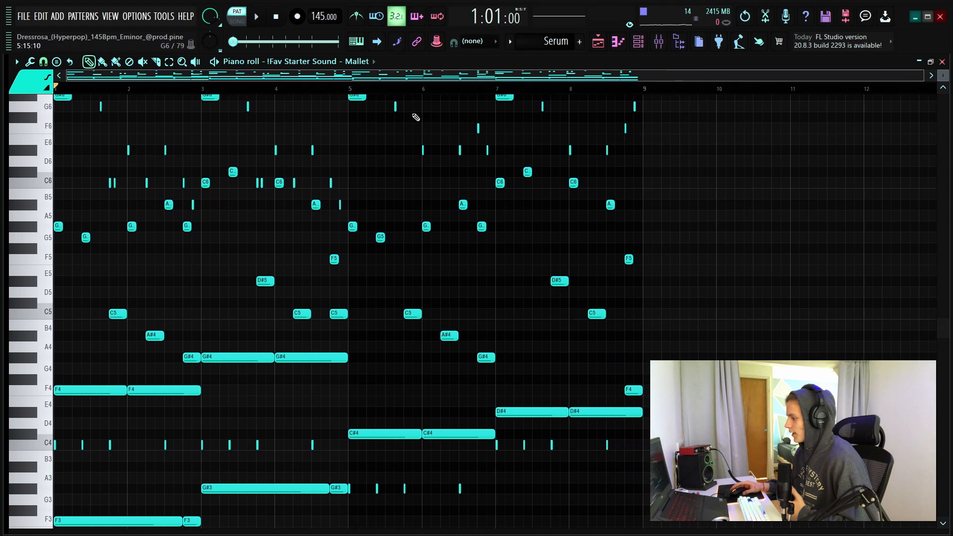
scroll(393, 255, "down", 2)
scroll(421, 287, "up", 2)
scroll(446, 307, "down", 8)
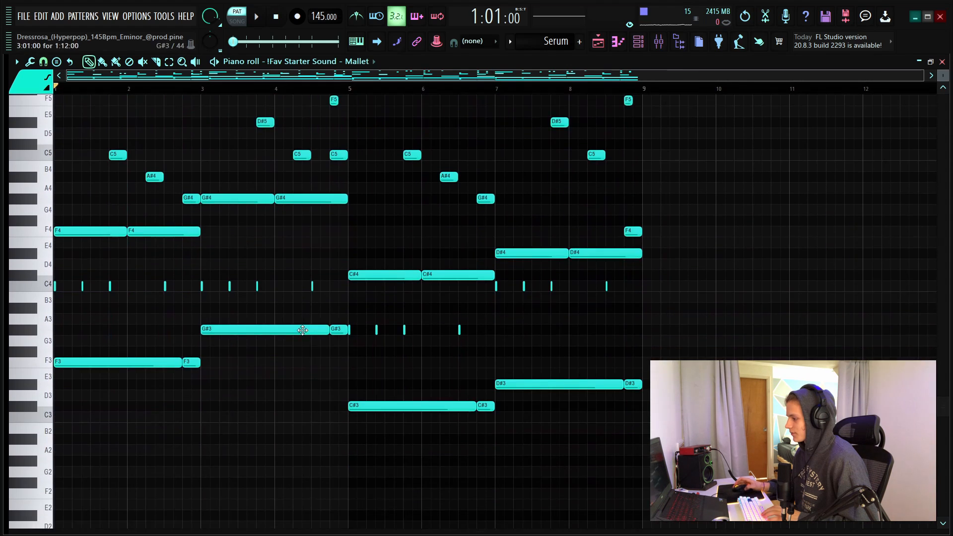
scroll(143, 94, "up", 1)
scroll(144, 94, "up", 2)
scroll(144, 94, "down", 2)
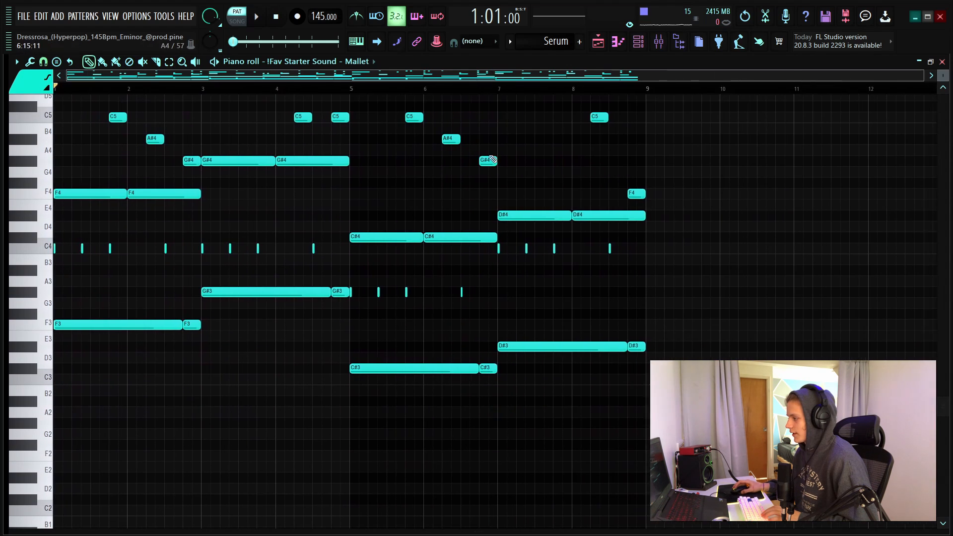
Step: Duplicate the chord, bass and short pulse notes of bars 1–8 into bars 9–16 and remove the stray copied melody notes
scroll(143, 94, "down", 1)
left_click_drag(696, 157, 2, 403)
key("ctrl+b")
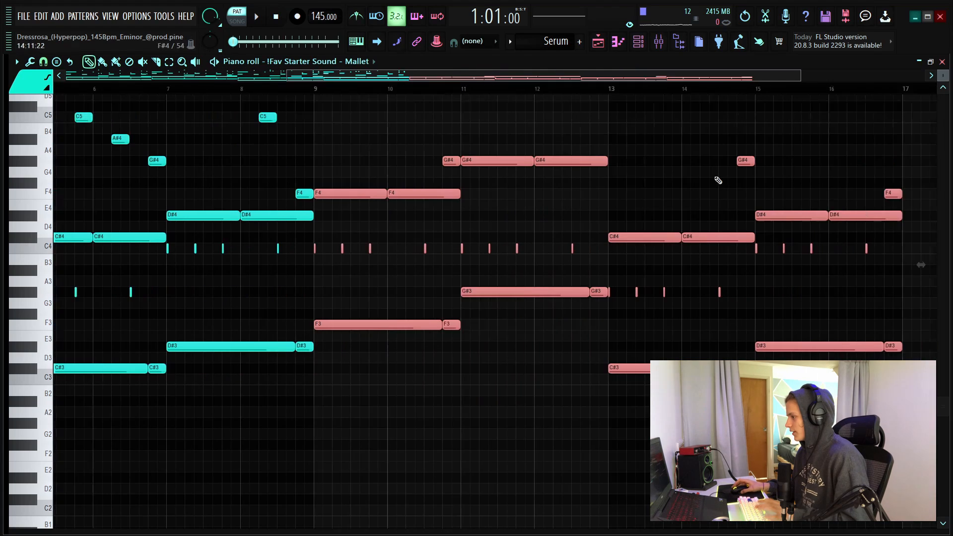
right_click(398, 159)
right_click(844, 194)
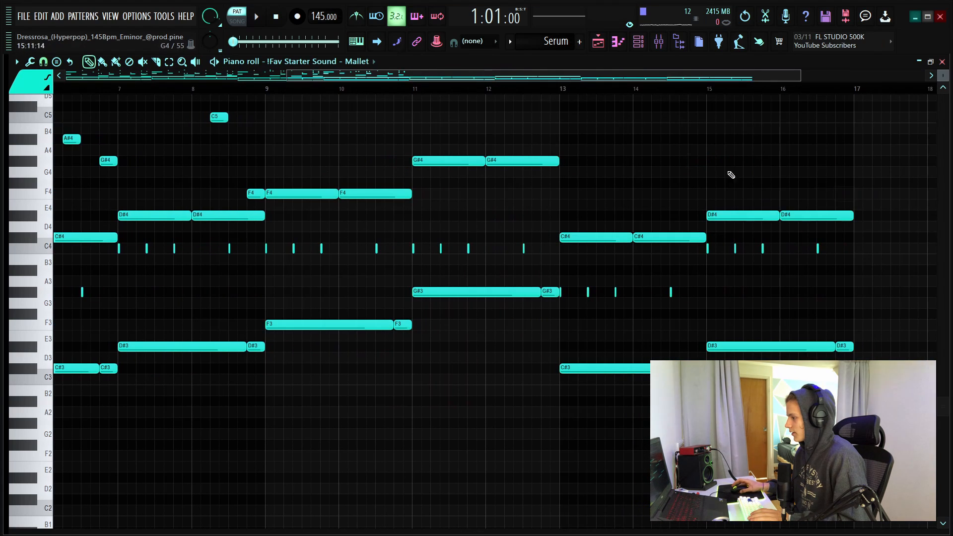
Step: Highlight the F4 chord notes, the F3 bass notes and the short C4 notes in bars 9–12 to examine each layer
scroll(363, 132, "up", 3)
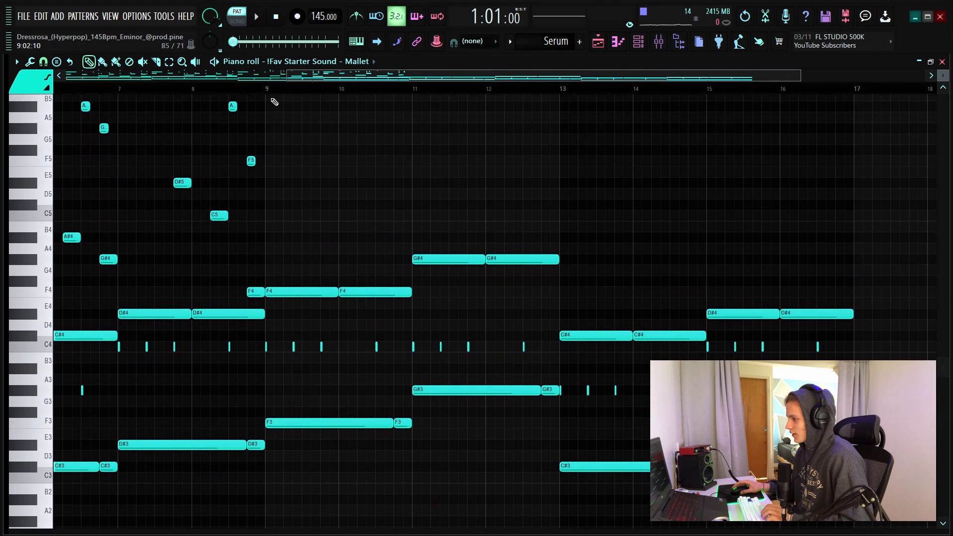
scroll(272, 99, "down", 5)
scroll(272, 95, "down", 4)
scroll(441, 184, "up", 2)
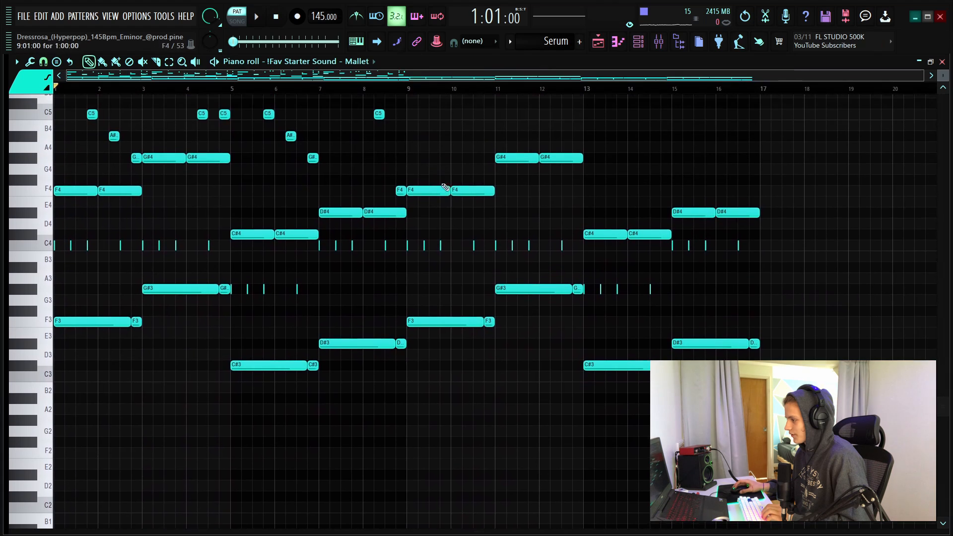
left_click_drag(444, 187, 522, 218)
left_click_drag(421, 310, 504, 327)
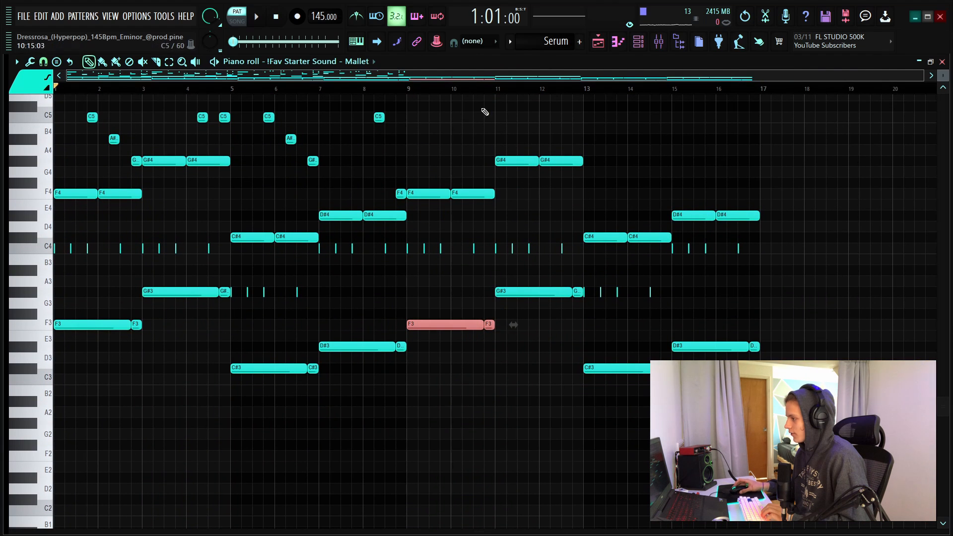
scroll(472, 98, "up", 4)
left_click(443, 193, "ctrl")
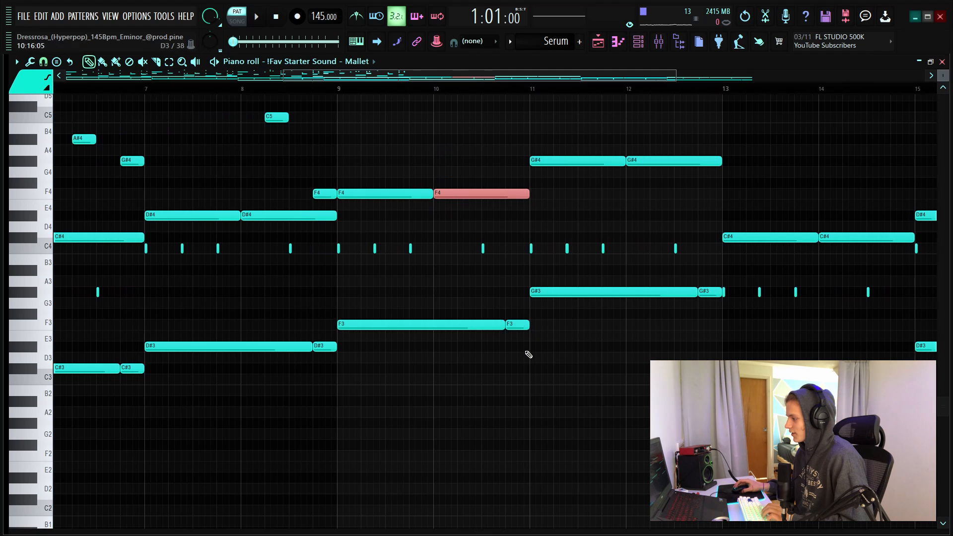
scroll(470, 98, "down", 4)
scroll(462, 164, "down", 3)
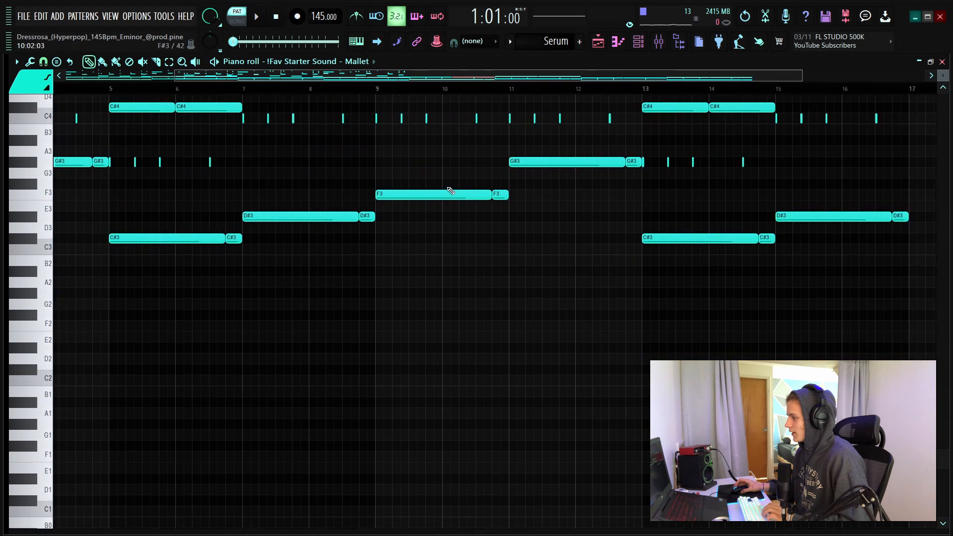
scroll(497, 238, "up", 4)
left_click_drag(604, 238, 489, 249)
Step: Play the copied chords and bass from bar 9 through bar 16, and stop playback at the end
left_click_drag(391, 252, 384, 256)
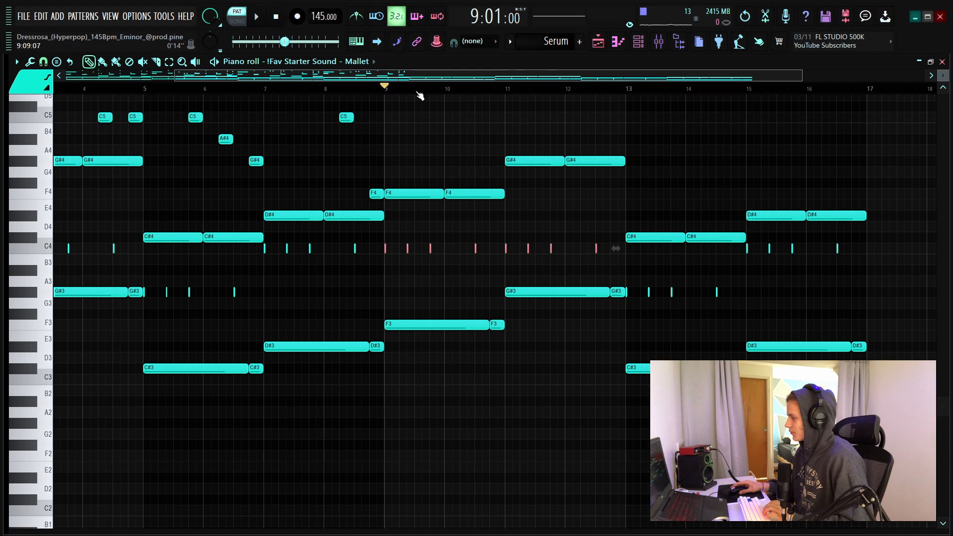
scroll(419, 96, "down", 2)
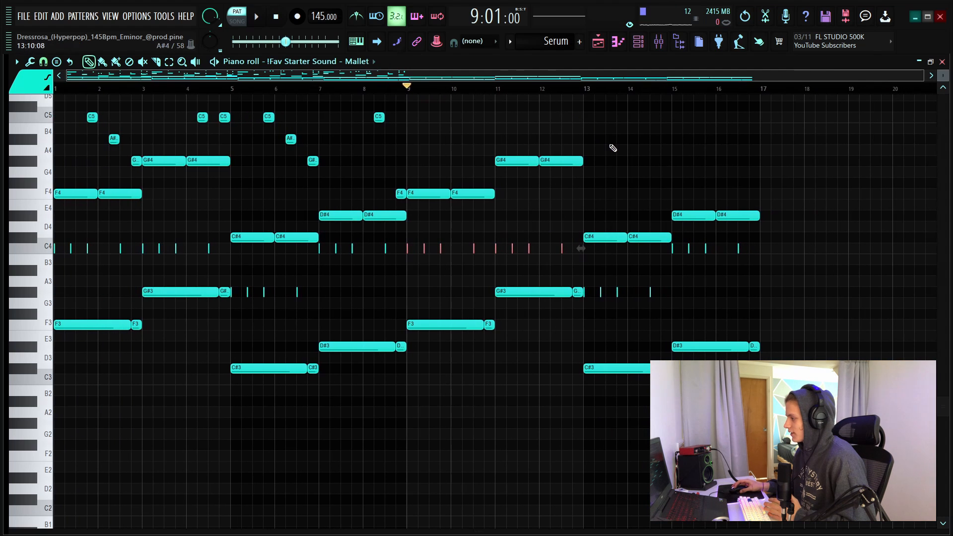
key("space")
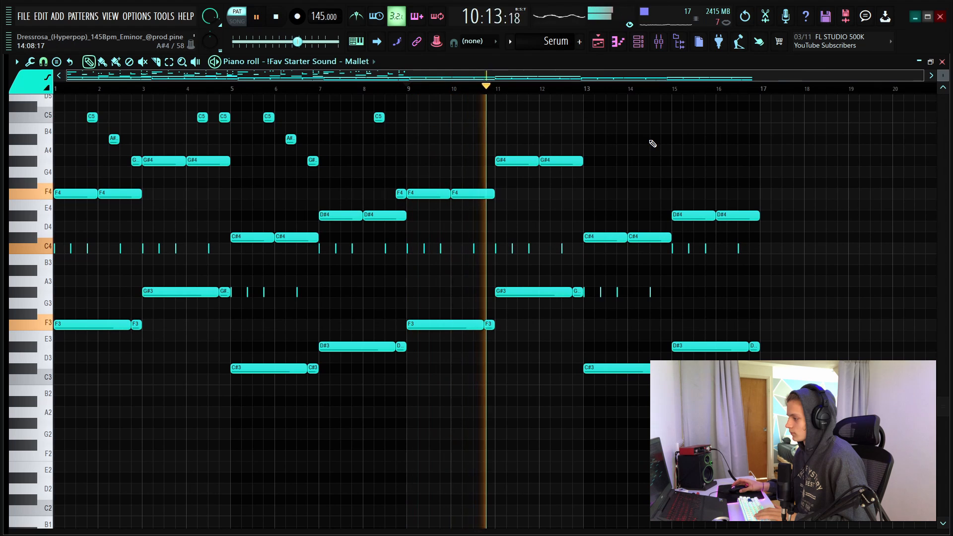
scroll(544, 95, "up", 2)
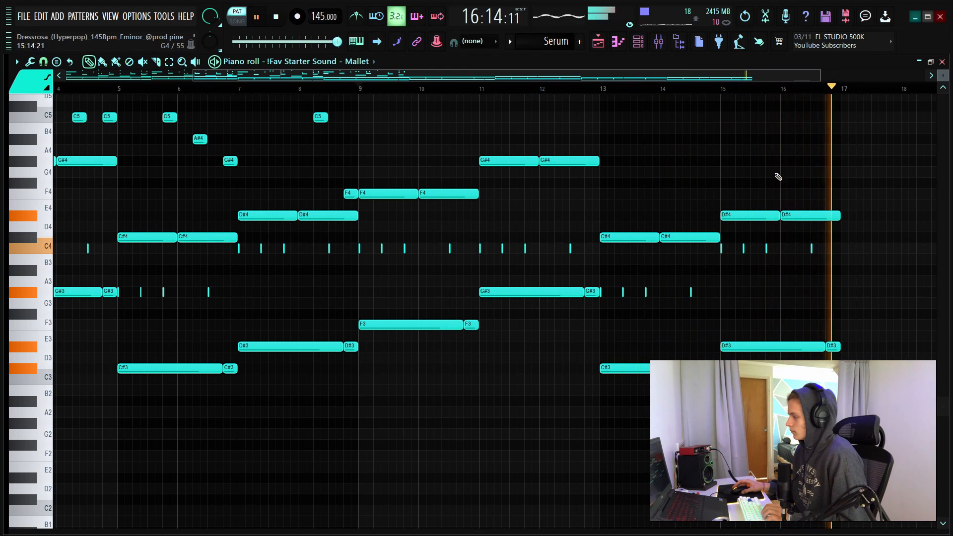
key("space")
Step: Delete the copied chord and bass notes in bars 9–16 and keep the Mallet channel selected for editing
left_click_drag(910, 145, 358, 436)
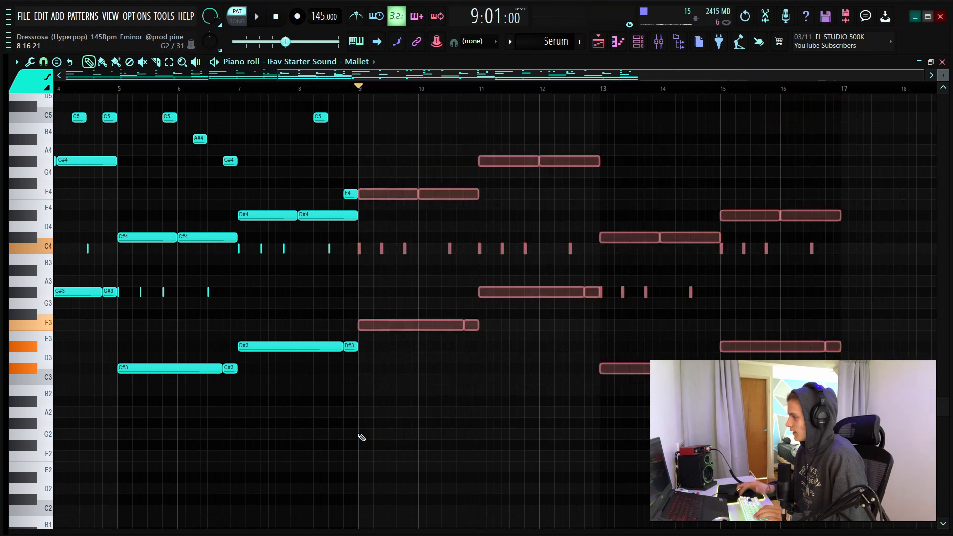
key("Delete")
scroll(255, 166, "up", 3)
left_click(268, 62)
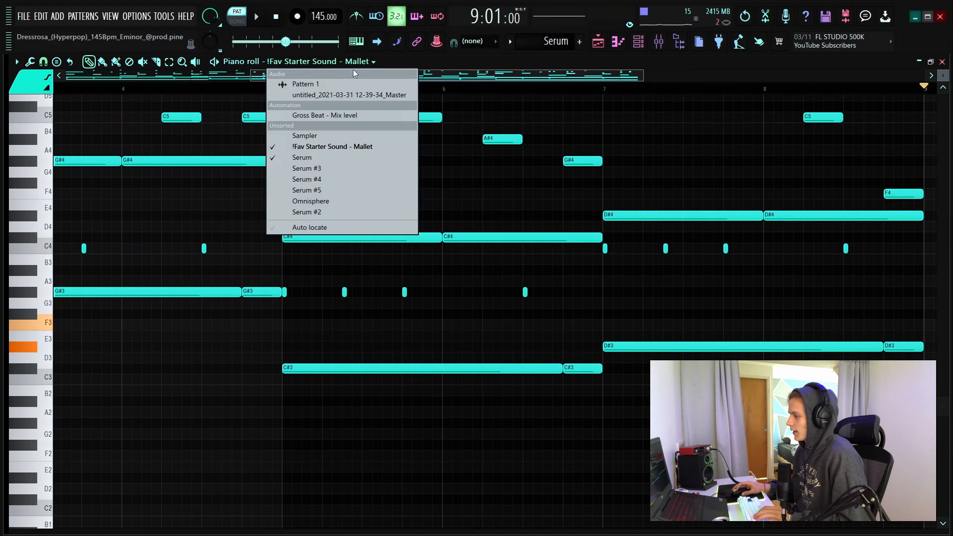
left_click(332, 147)
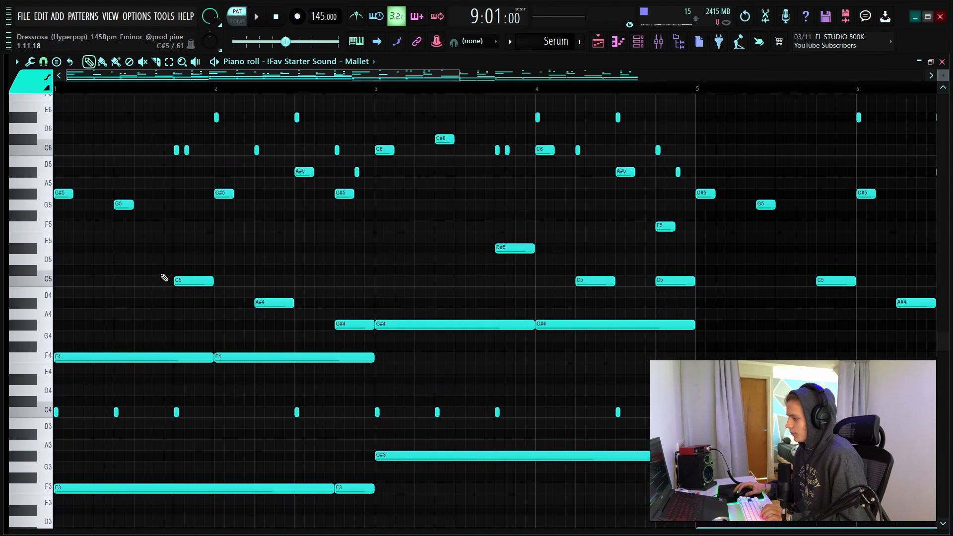
Step: Highlight the counter-melody notes between the chords and the upper melody, phrase by phrase, across bars 1 to 8
left_click_drag(162, 268, 350, 334)
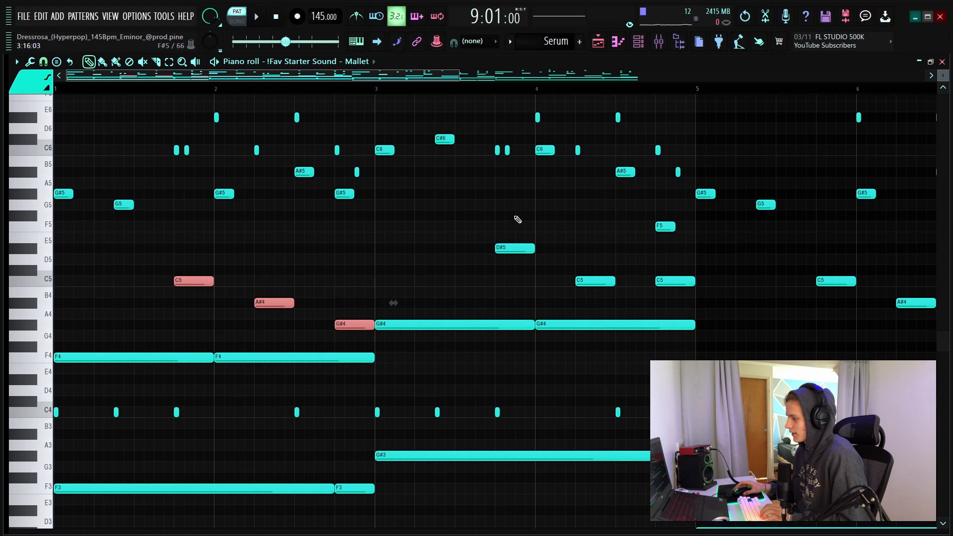
left_click_drag(482, 242, 697, 293)
scroll(412, 90, "down", 4)
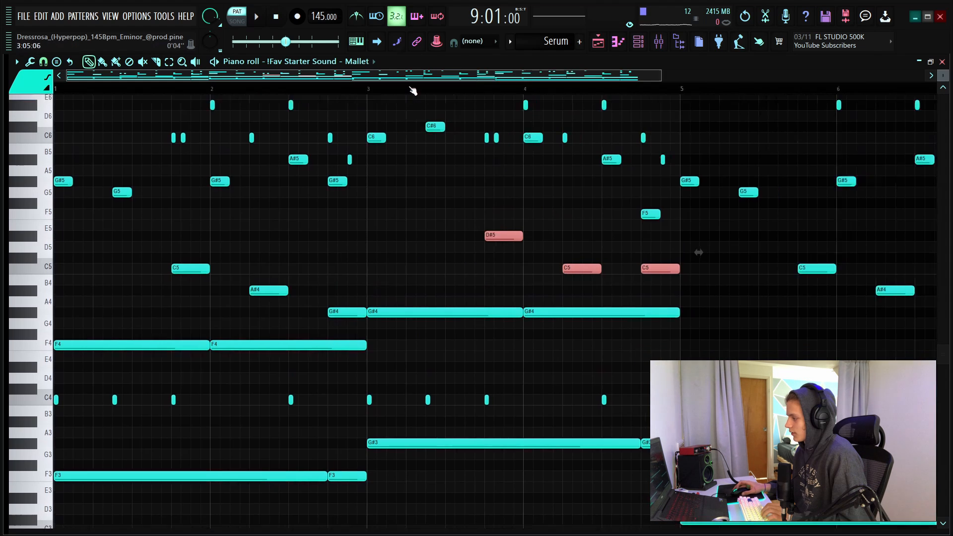
left_click_drag(689, 201, 812, 331)
scroll(312, 215, "up", 1)
scroll(305, 205, "down", 1)
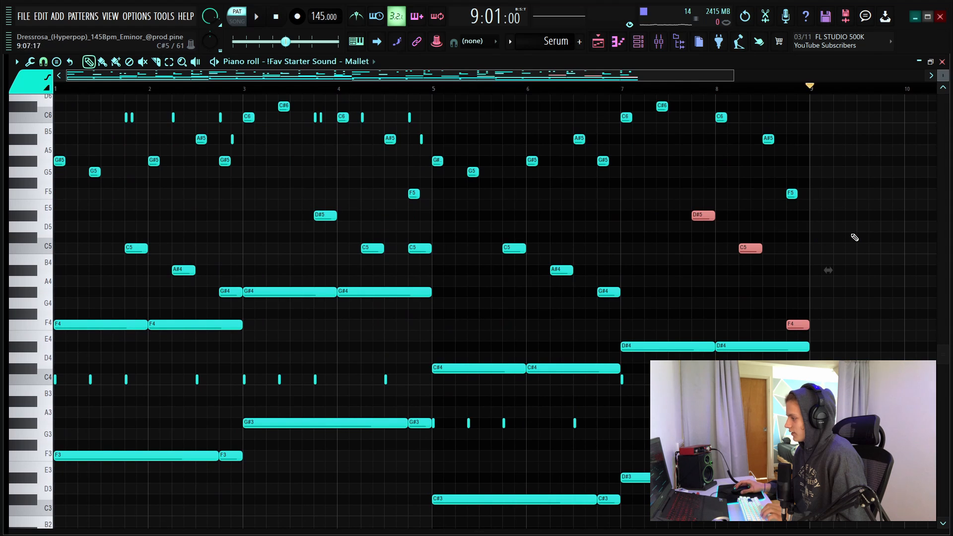
Step: Duplicate all notes from D#5 down in bars 1–8, including the counter-melody, into bars 9–16 and clear the selection
left_click_drag(855, 222, 88, 476)
left_click_drag(853, 211, 17, 511)
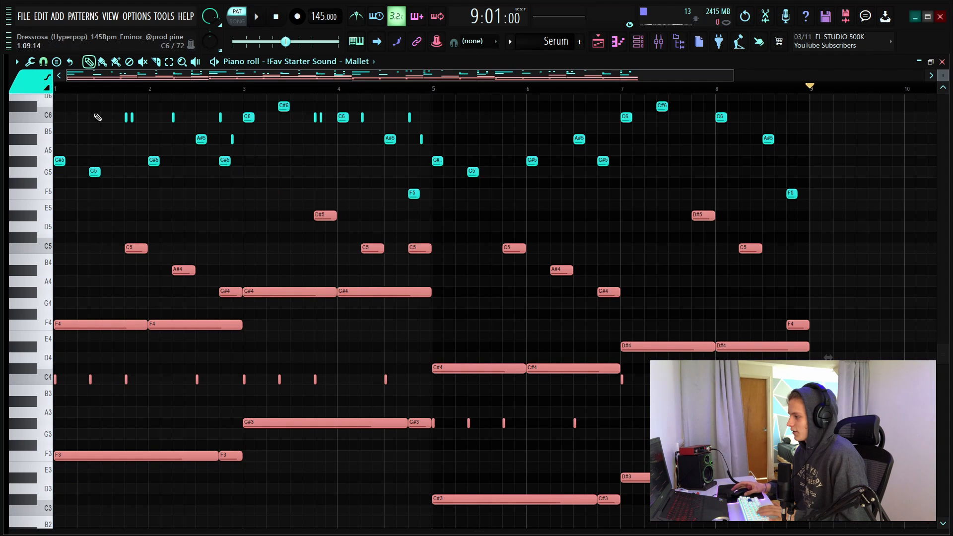
scroll(219, 92, "down", 2)
key("ctrl+b")
key("ctrl+d")
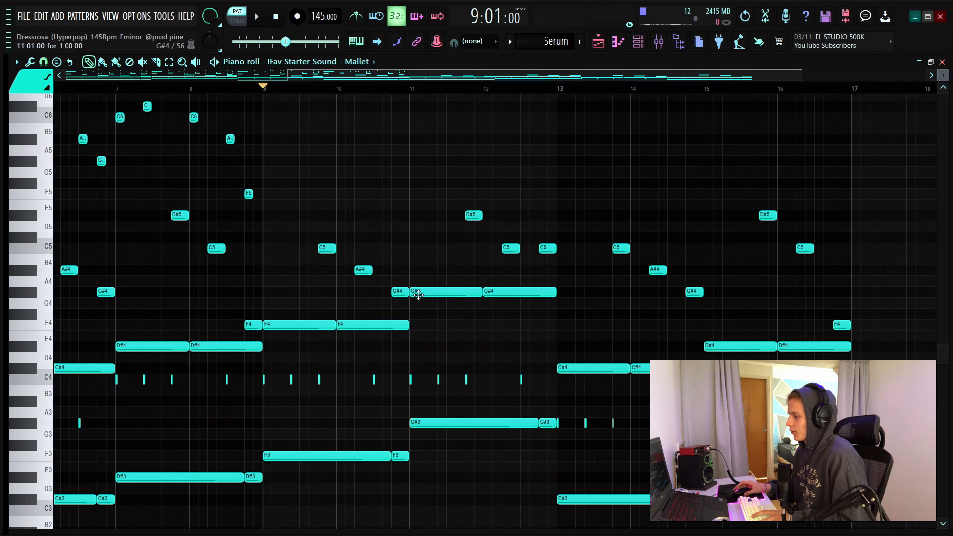
Step: Play the copied section with the counter-melody from bar 9, and delete the copied notes in bars 9–16
key("space")
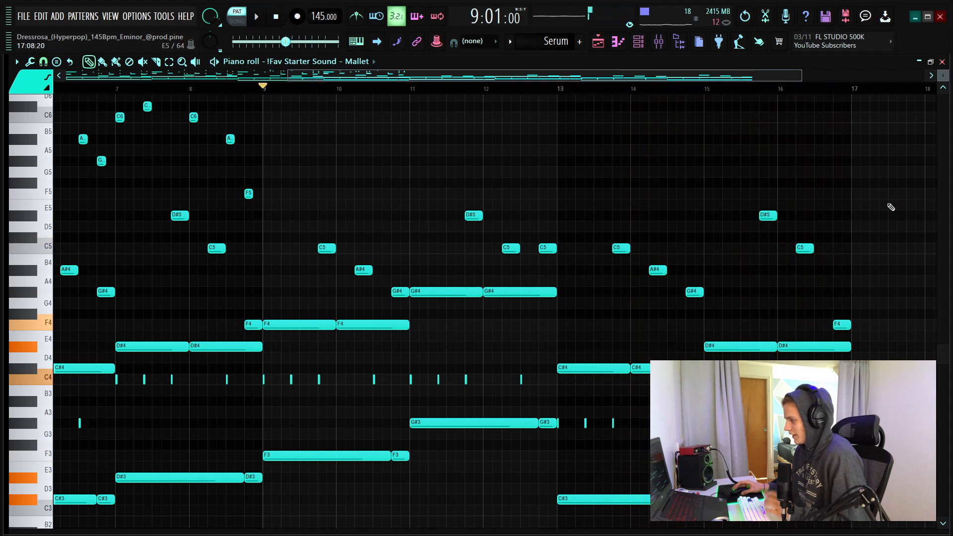
left_click_drag(887, 180, 267, 498)
key("Delete")
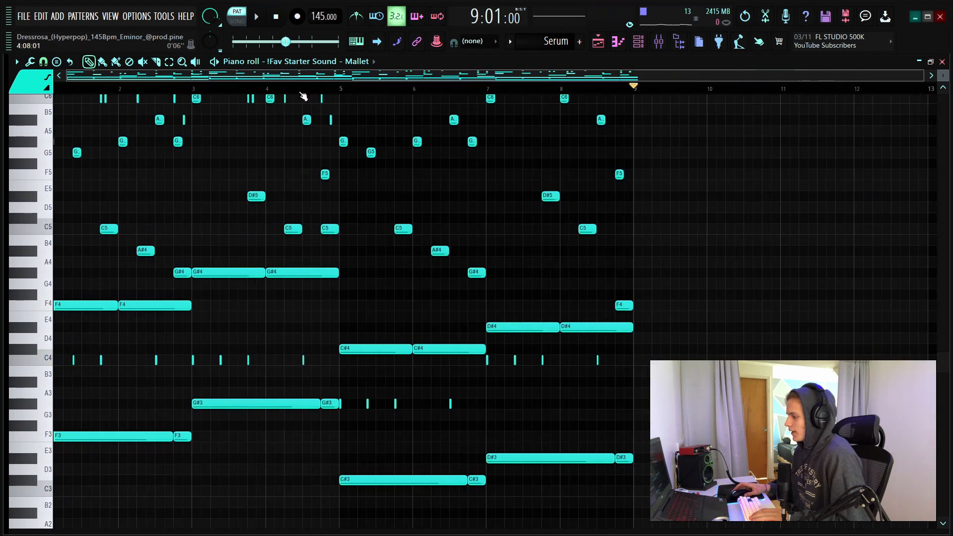
Step: Highlight the F4 chord, F3 bass and first short C4 notes in bars 1–2 to examine the foundation
scroll(251, 359, "up", 2)
left_click_drag(136, 374, 66, 497)
left_click_drag(136, 343, 124, 365)
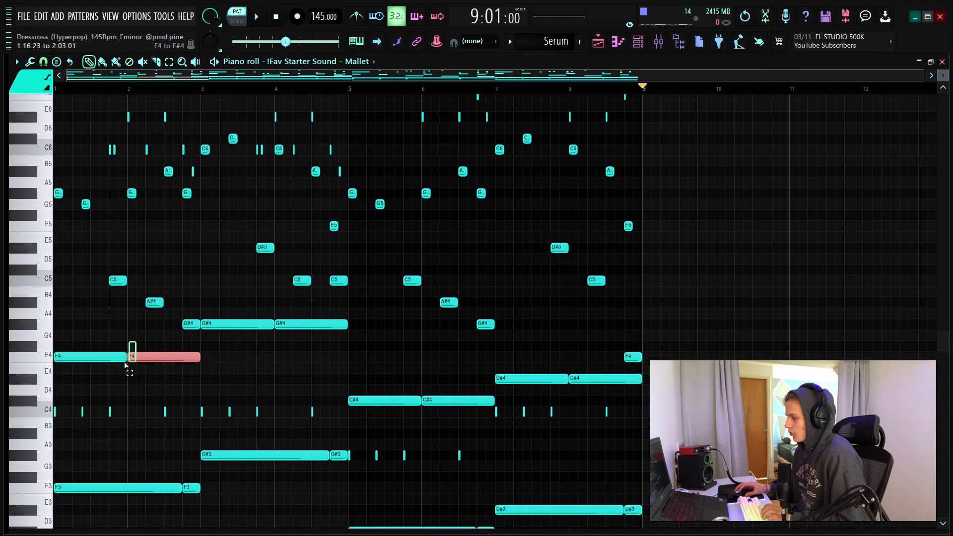
scroll(244, 449, "up", 1)
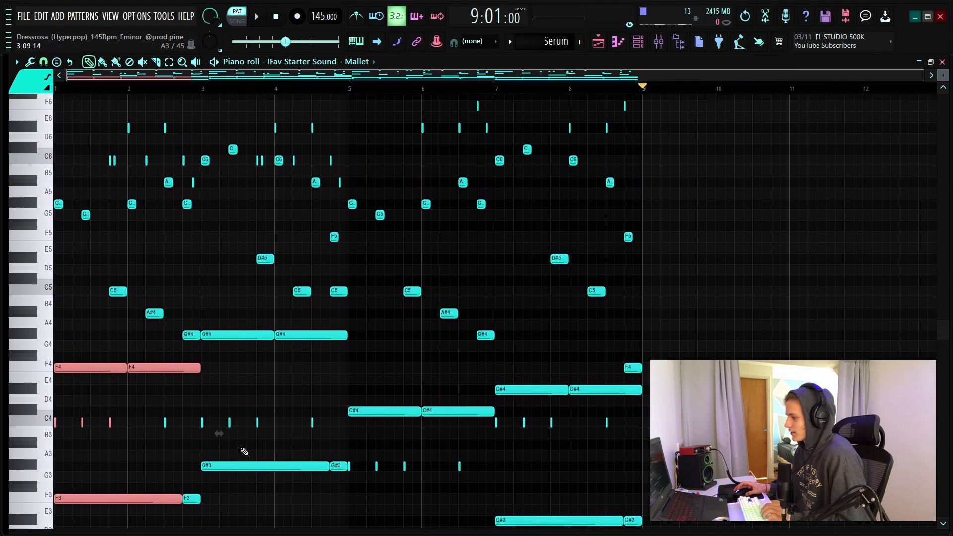
scroll(156, 394, "up", 5)
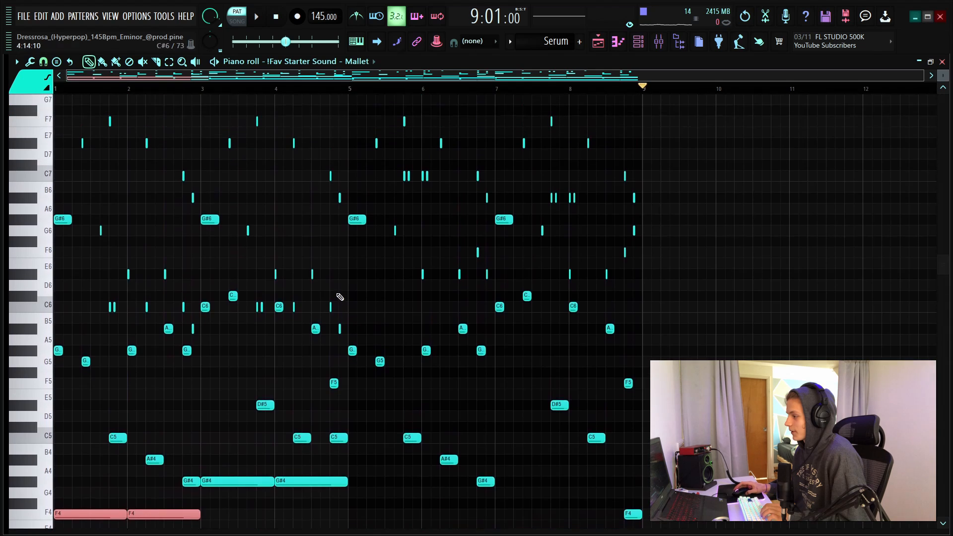
Step: Select all upper melody notes from F5 upward across bars 1 to 8 to examine the top layer
scroll(378, 300, "down", 3)
left_click_drag(678, 330, 2, 195)
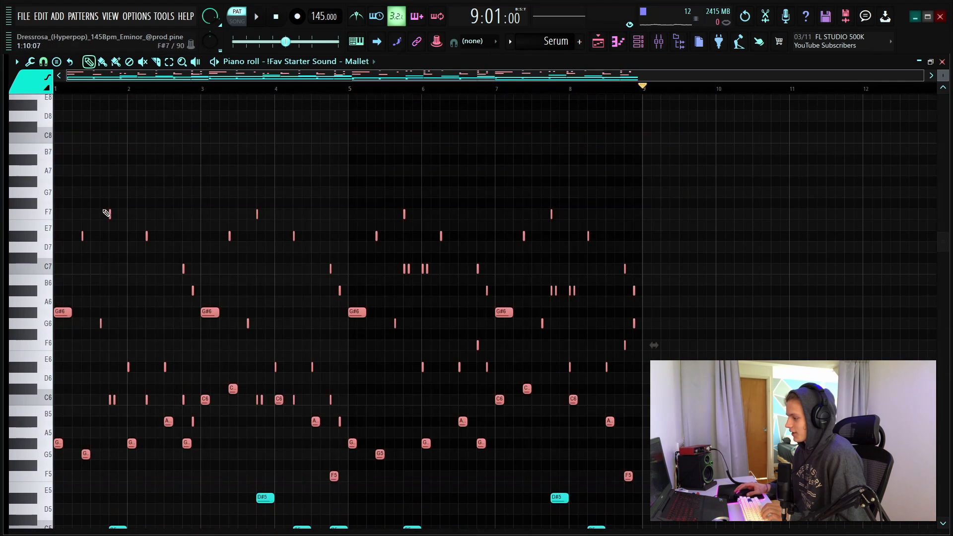
scroll(350, 311, "down", 3)
scroll(350, 311, "up", 3)
Step: Highlight the G#5, G5 and A#5 melody notes in bars 1–2, the F5 in bar 4, and G#6 with G#5 at bar 5
left_click_drag(436, 318, 38, 356)
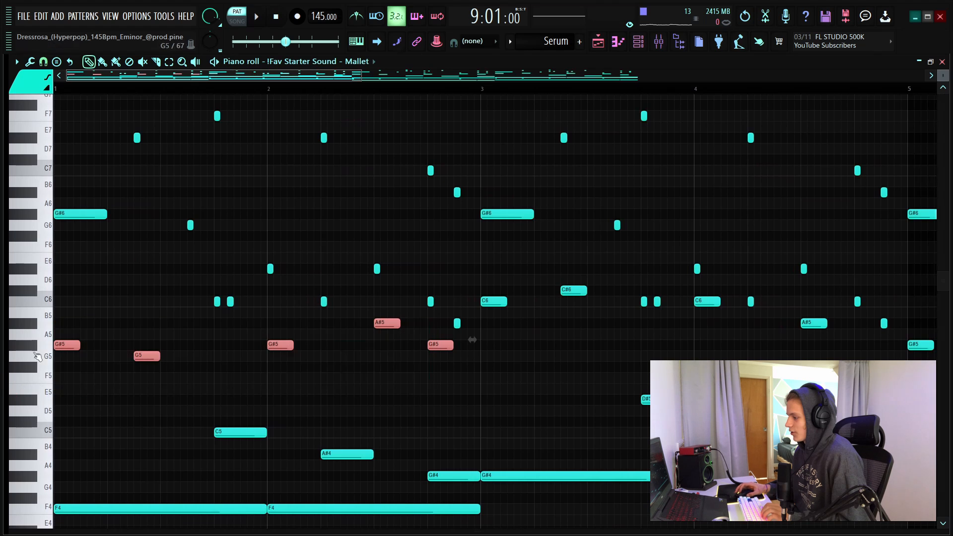
left_click_drag(316, 347, 53, 392)
scroll(326, 224, "down", 3)
left_click_drag(318, 200, 279, 320)
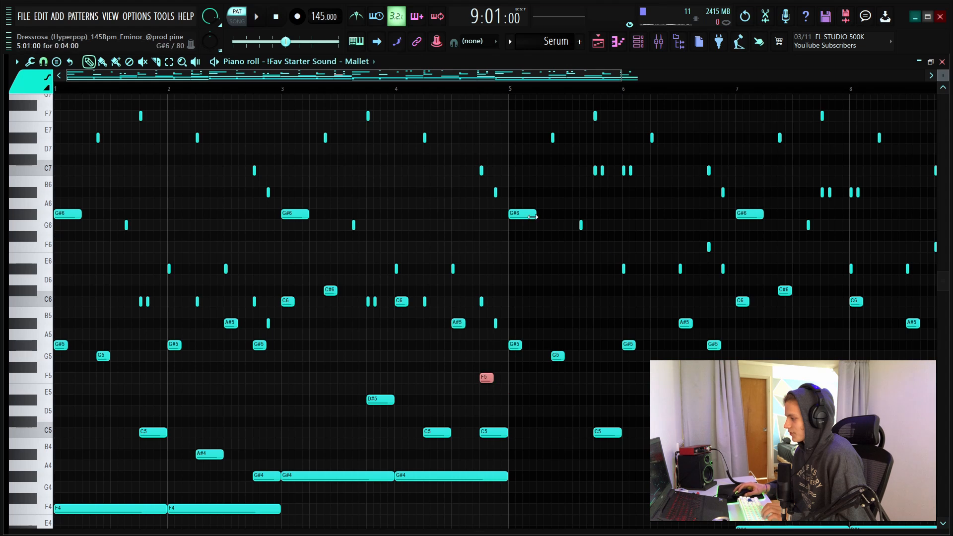
scroll(668, 232, "up", 3)
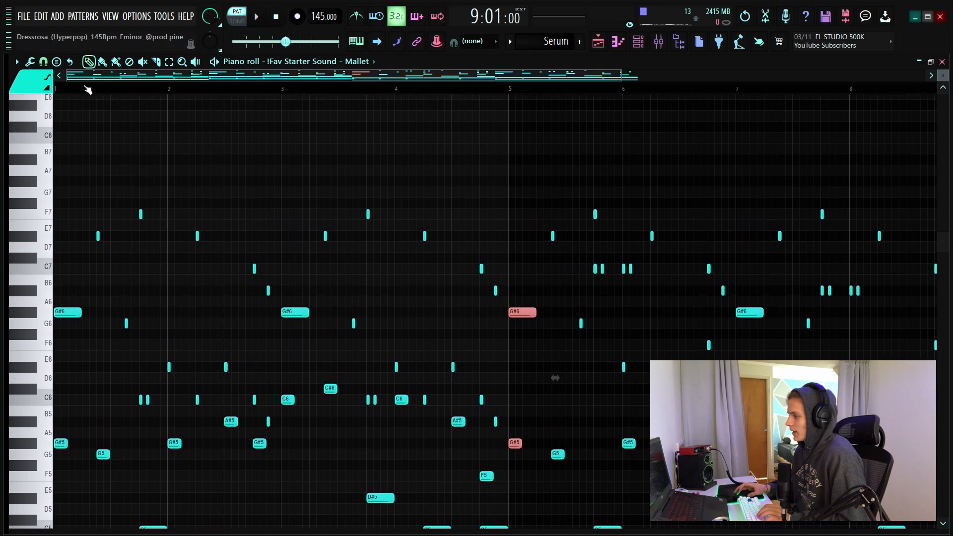
Step: Highlight the short high notes at the end of bar 8 to examine the closing variation
scroll(88, 89, "up", 3)
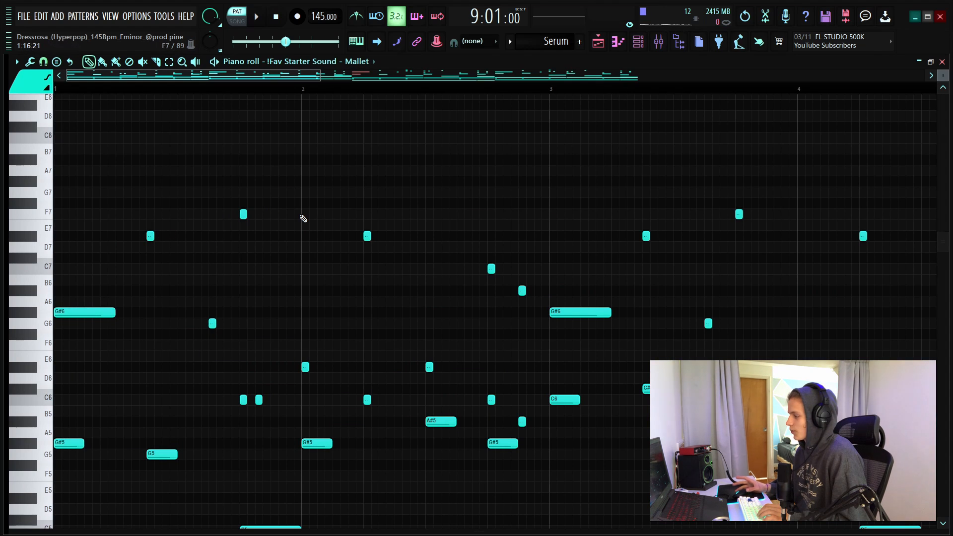
scroll(252, 90, "down", 4)
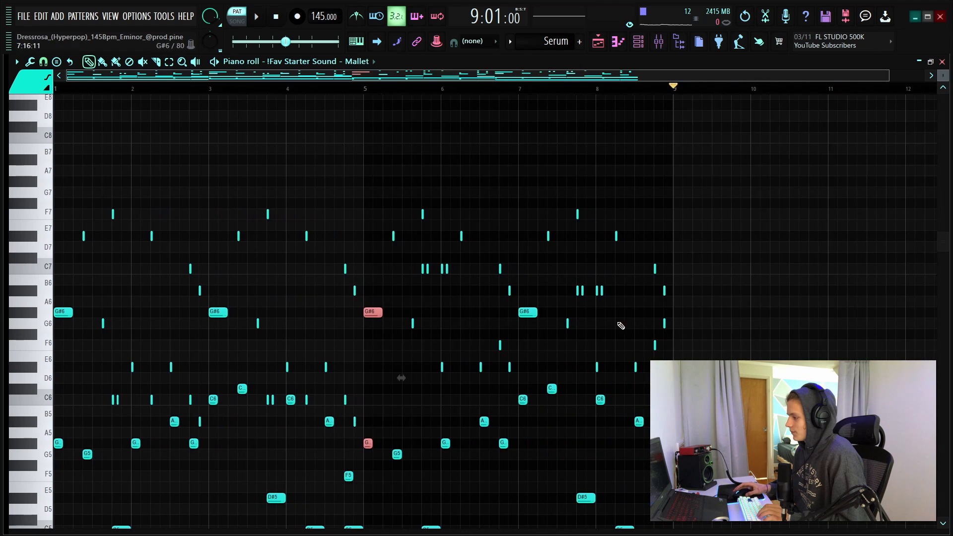
scroll(446, 233, "down", 5)
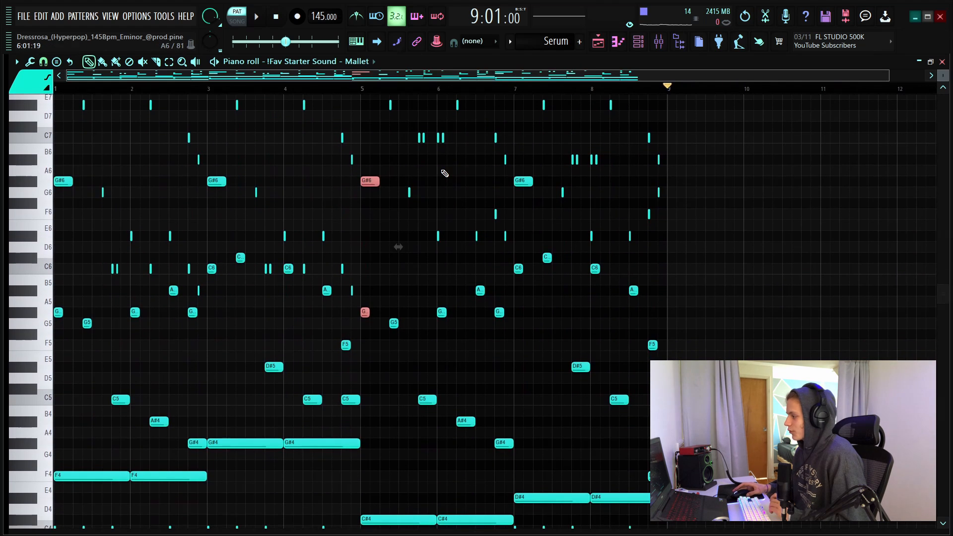
scroll(705, 223, "up", 4)
left_click_drag(772, 175, 629, 345)
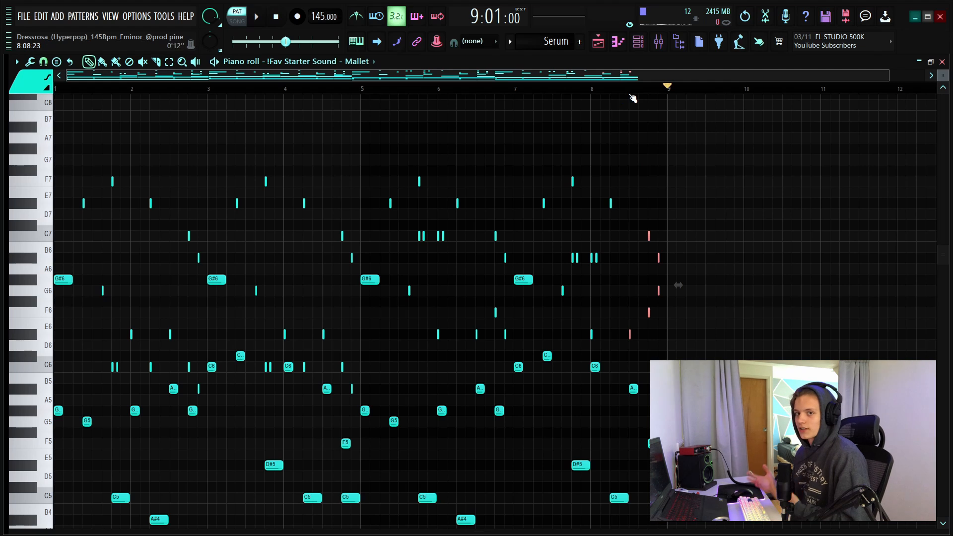
Step: Duplicate the upper melody notes from F5 upward in bars 1–8, align the copy to bar 9, and play it
scroll(196, 126, "down", 3)
left_click_drag(769, 218, 2, 382)
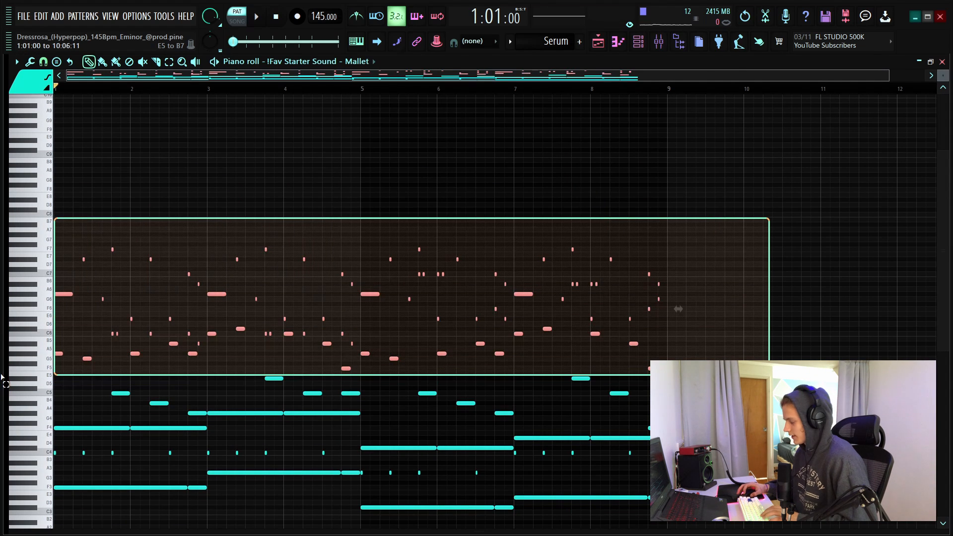
key("ctrl+b")
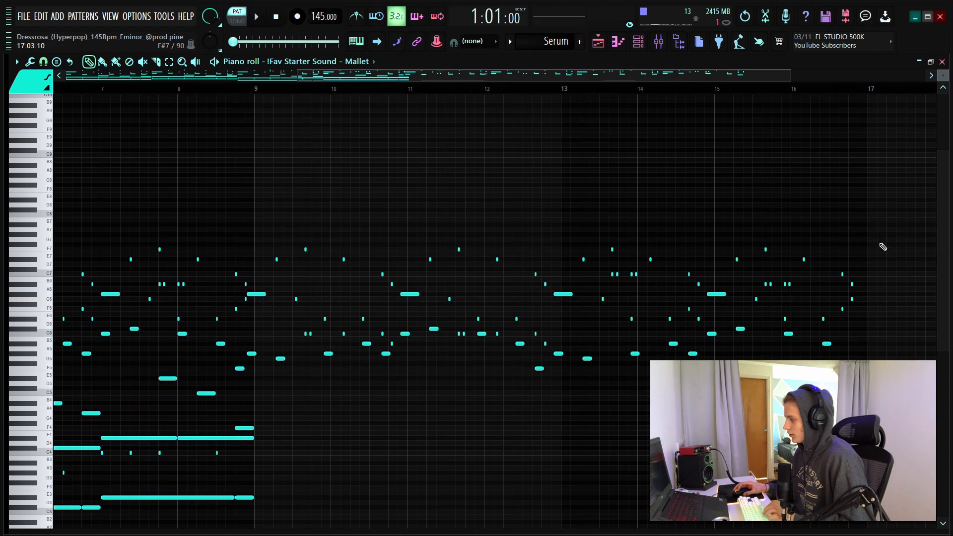
left_click_drag(885, 234, 246, 427)
key("shift+Right")
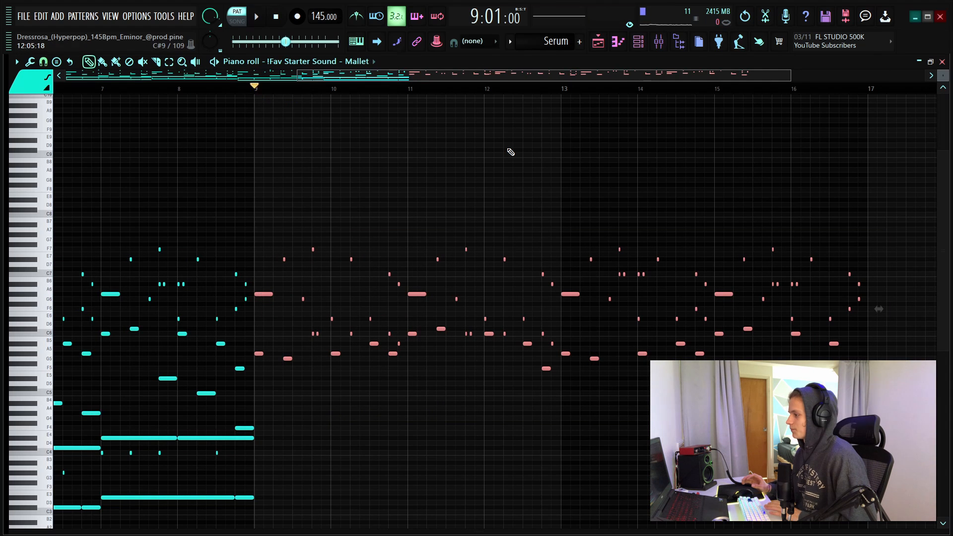
key("space")
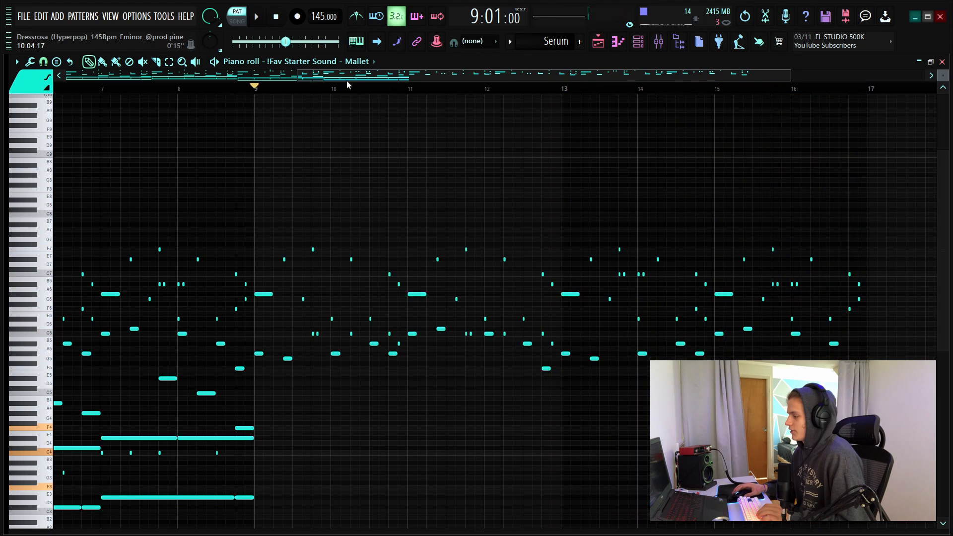
Step: Highlight the copied melody's second half from bar 13, and single out the four short C7 notes around bars 13–14
scroll(347, 84, "down", 3)
left_click_drag(840, 223, 591, 392)
scroll(640, 87, "up", 6)
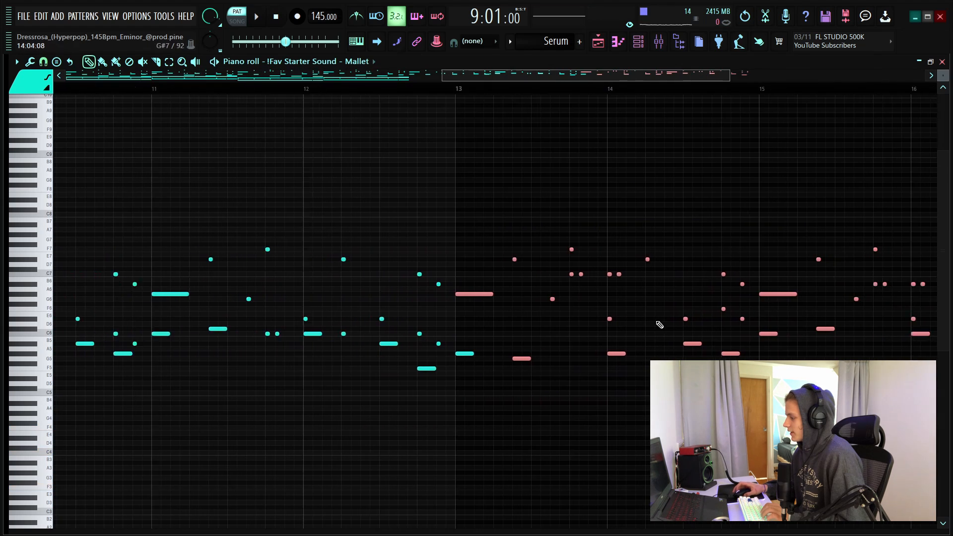
scroll(655, 323, "down", 1)
left_click_drag(645, 312, 627, 331)
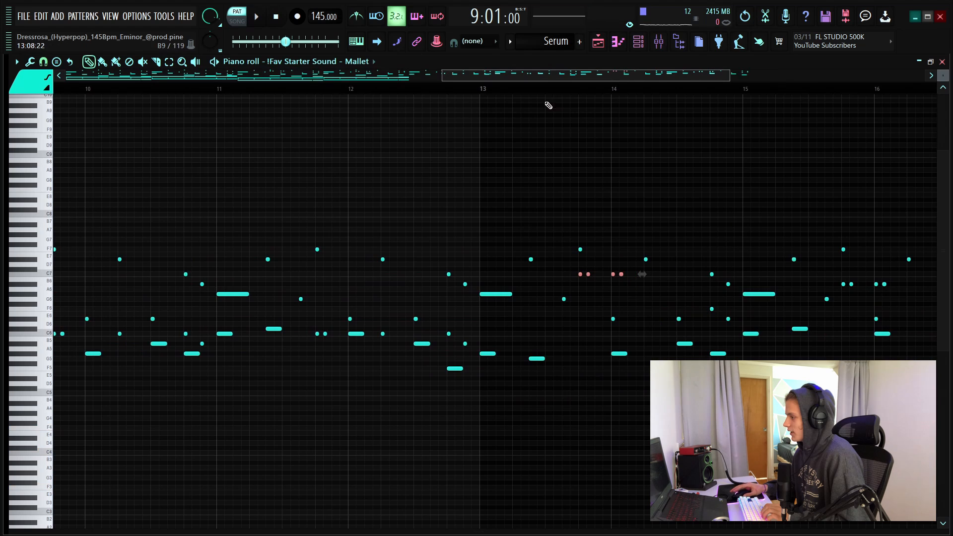
Step: Delete the copied upper melody notes from bar 9 onward
scroll(548, 105, "down", 4)
left_click_drag(812, 203, 410, 380)
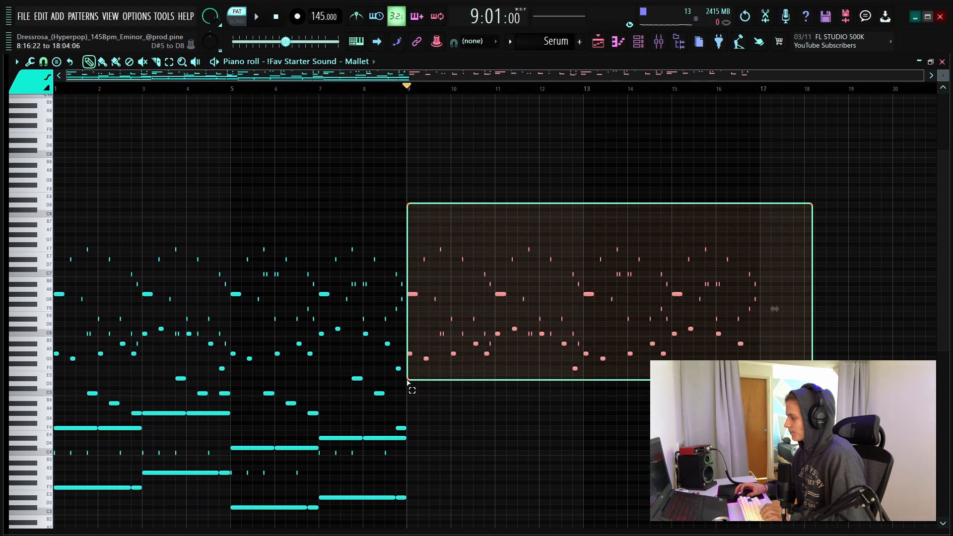
key("Delete")
Step: Play the full layered melody from bar 1
left_click(74, 91)
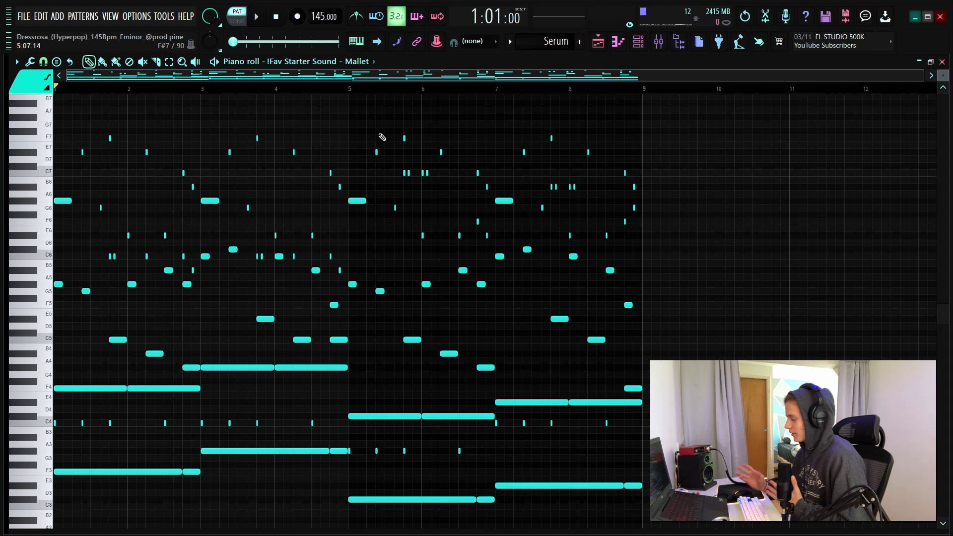
key("space")
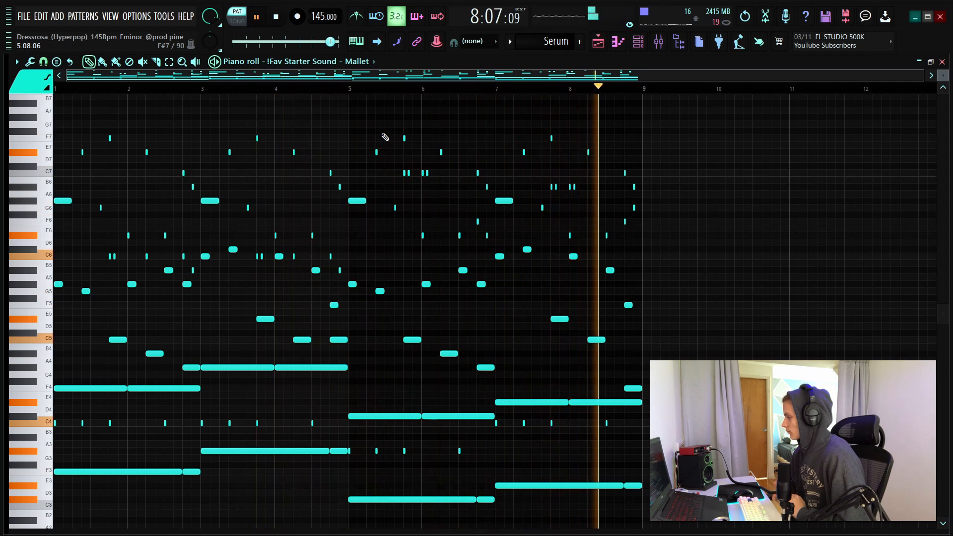
key("space")
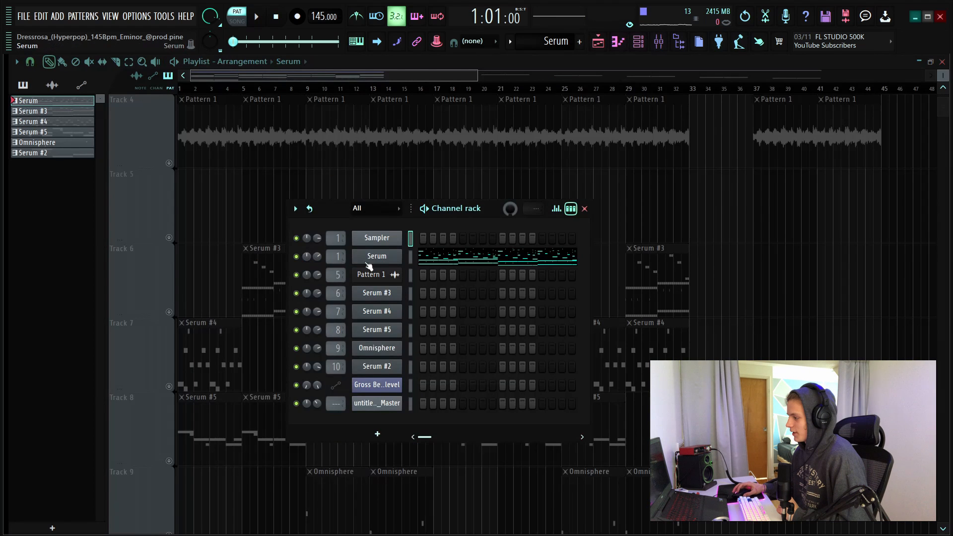
Step: Open the Serum channel's plugin to check its preset, and close it
left_click(368, 266)
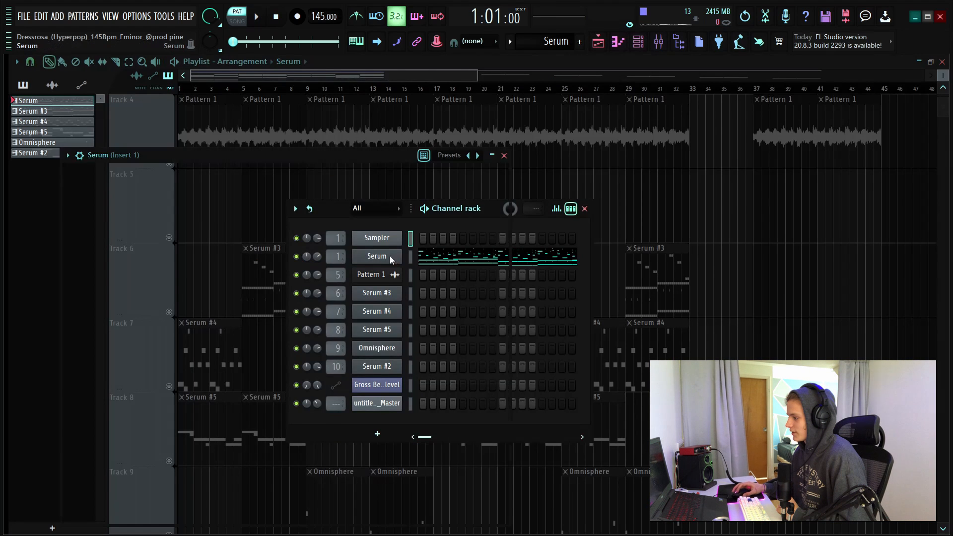
left_click_drag(315, 157, 406, 127)
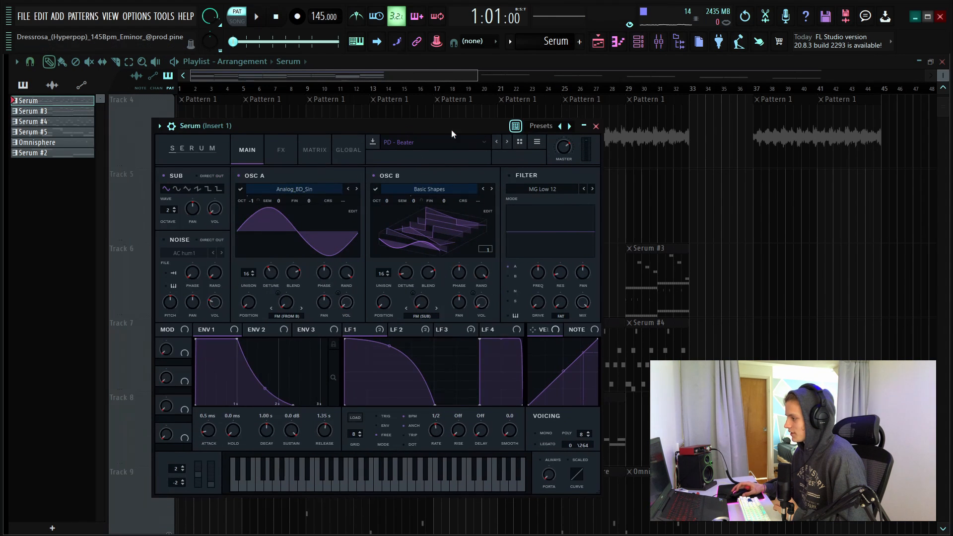
left_click(596, 126)
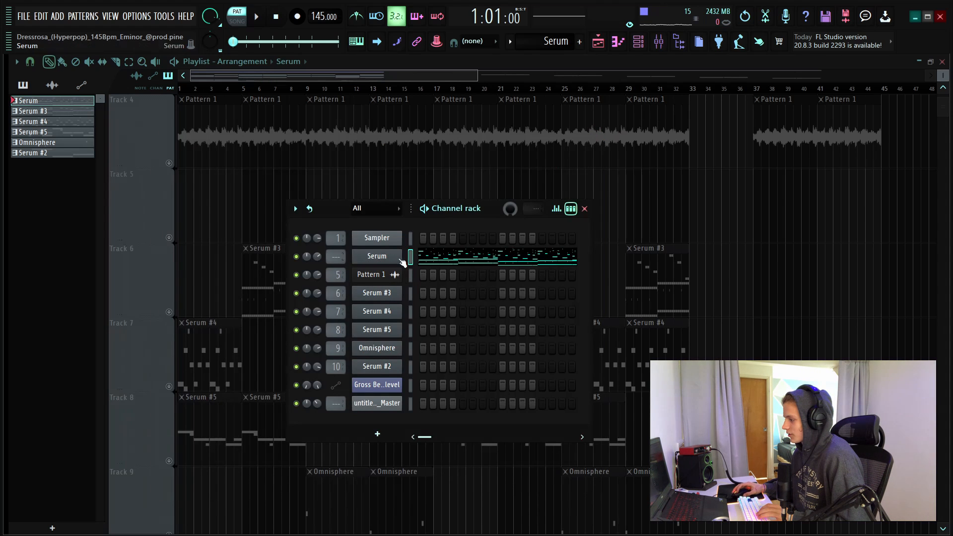
Step: Open the Serum channel's notes in the piano roll and play them briefly with the Serum sound
left_click(419, 257)
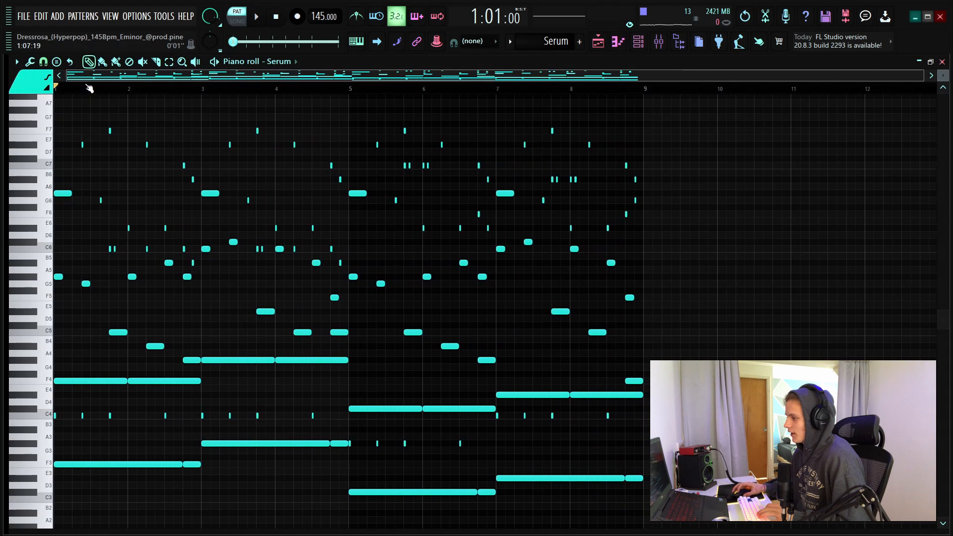
key("space")
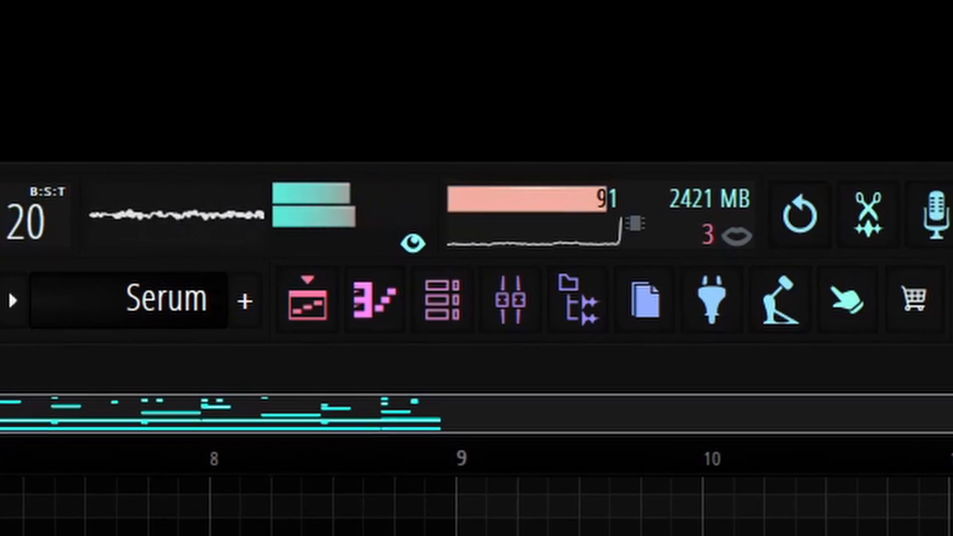
key("space")
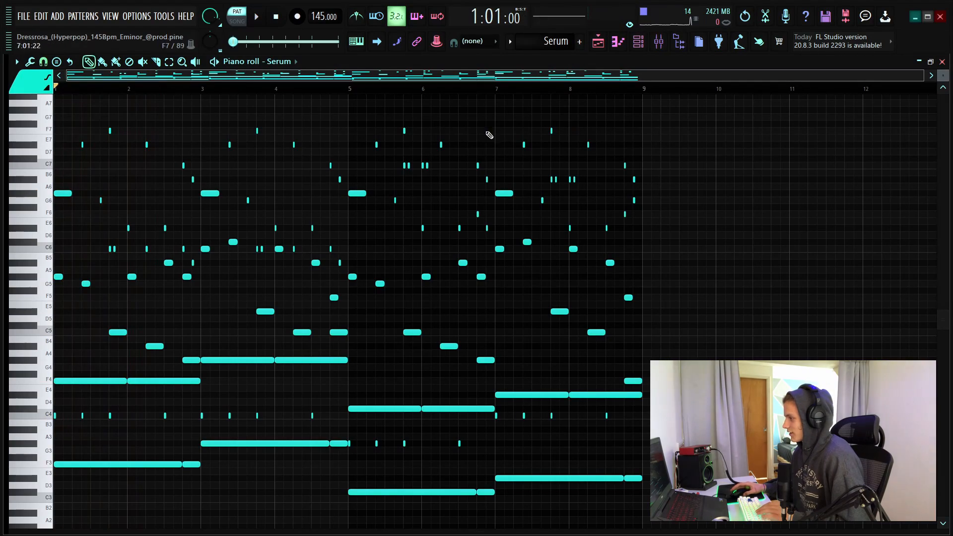
Step: Show the playlist and switch playback to song mode
scroll(472, 96, "down", 1)
left_click(637, 44)
left_click(598, 42)
scroll(247, 78, "up", 4)
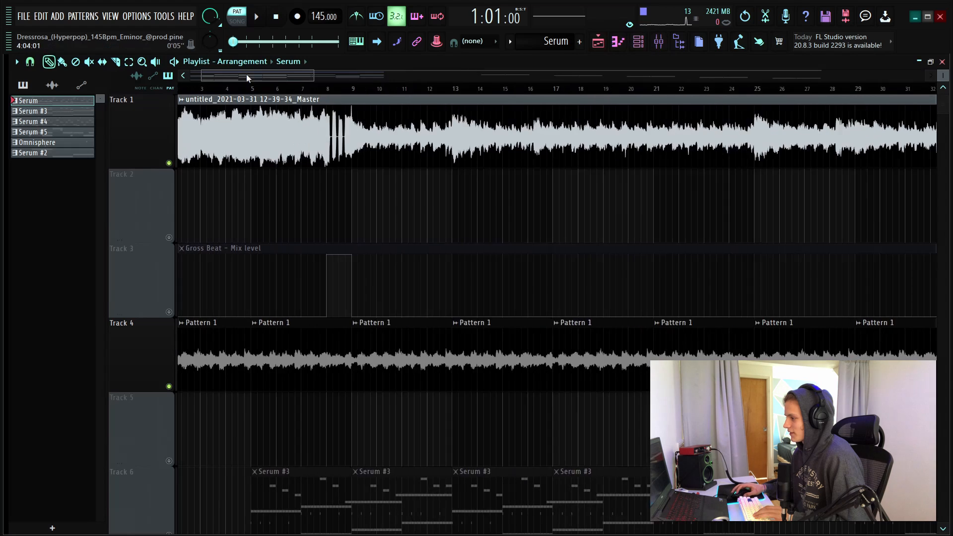
left_click(240, 20)
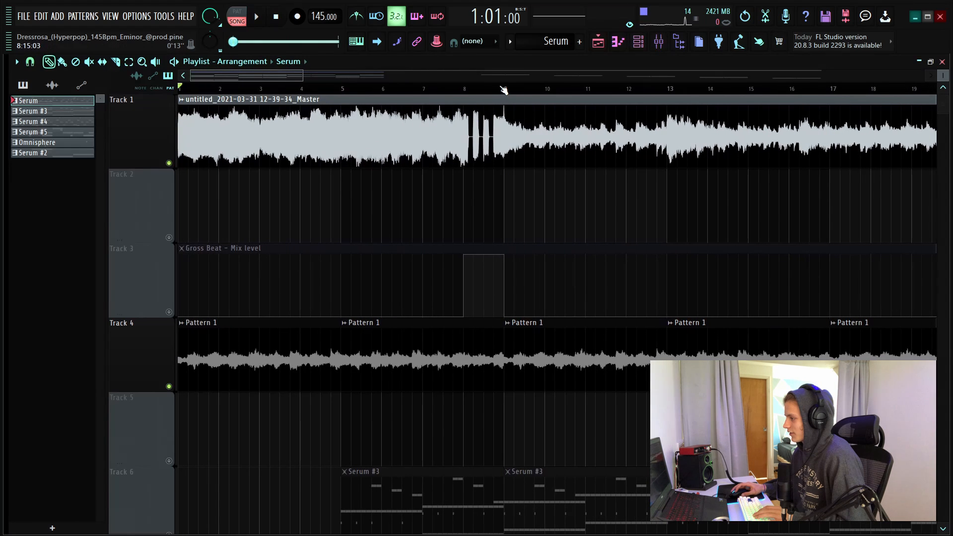
Step: Select bars 1 to 8 in the playlist and play the Pattern 1 audio on Track 4
left_click_drag(504, 89, 179, 90)
key("space")
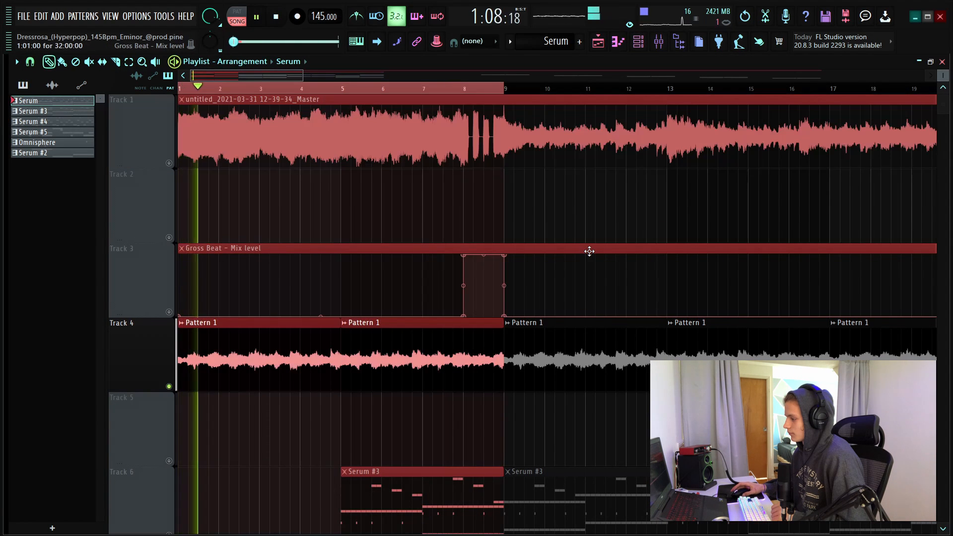
scroll(589, 252, "down", 1)
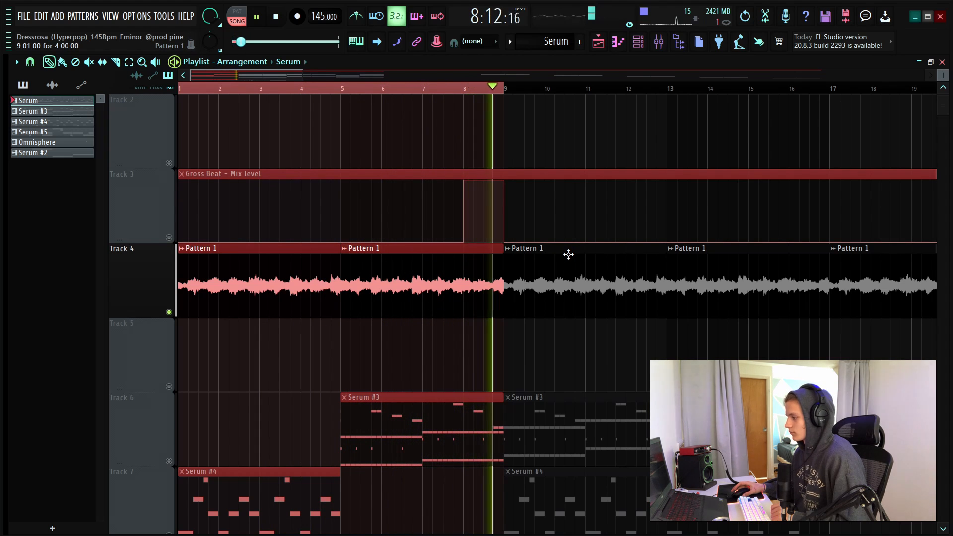
key("space")
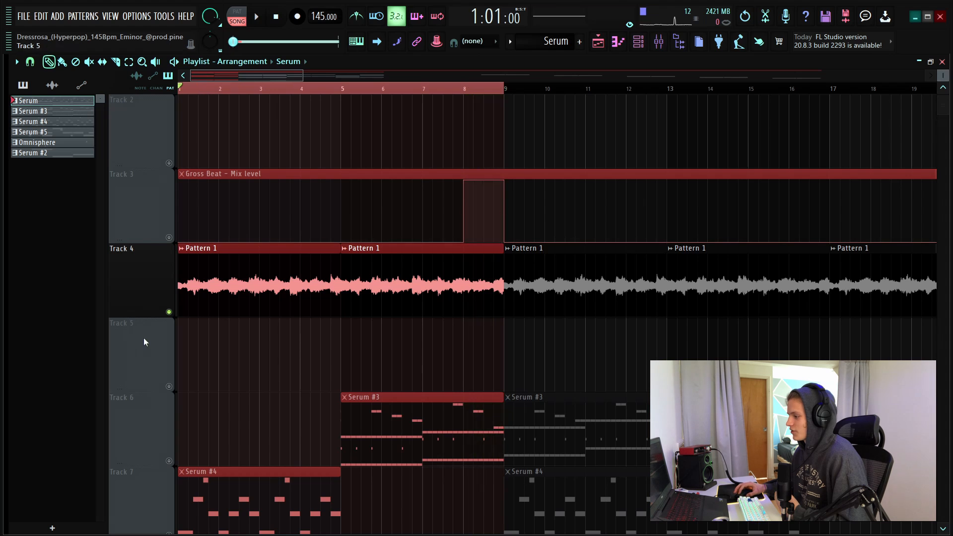
Step: Mute Track 4 in the playlist, and view the Serum channel's plugin before closing it again
left_click(170, 312)
scroll(281, 82, "down", 3)
left_click(638, 43)
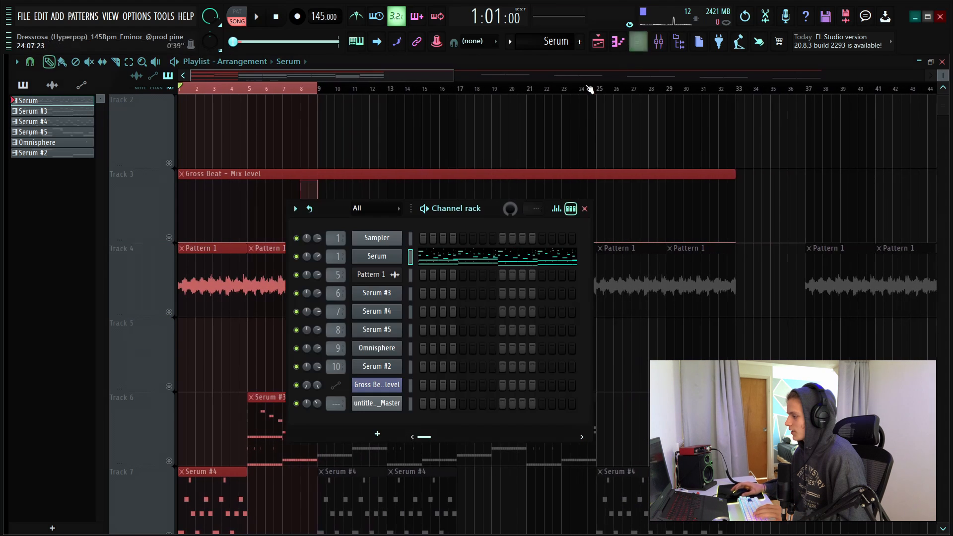
left_click(376, 256)
left_click(584, 127)
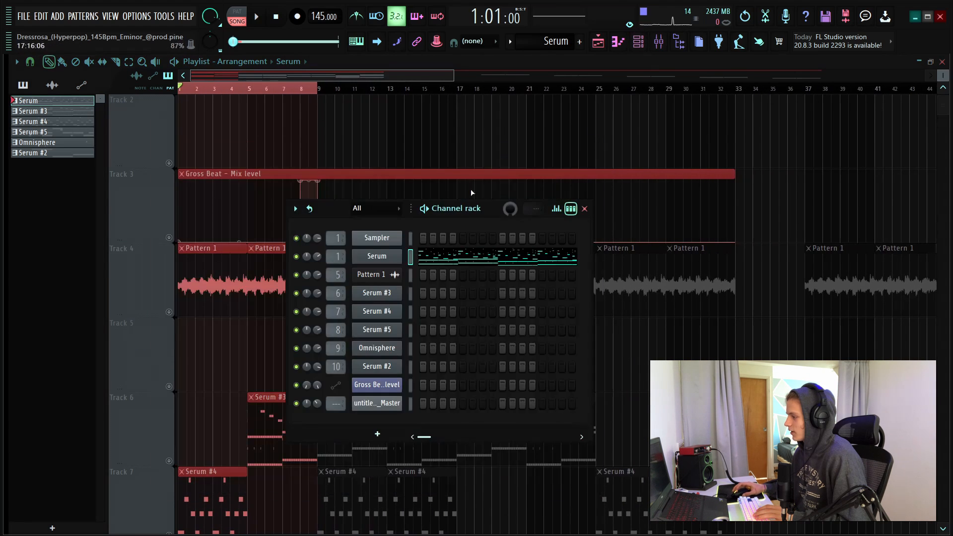
Step: Open the Serum channel's piano roll and highlight the short high notes from C6 to F7 in bars 1–2
left_click(434, 258)
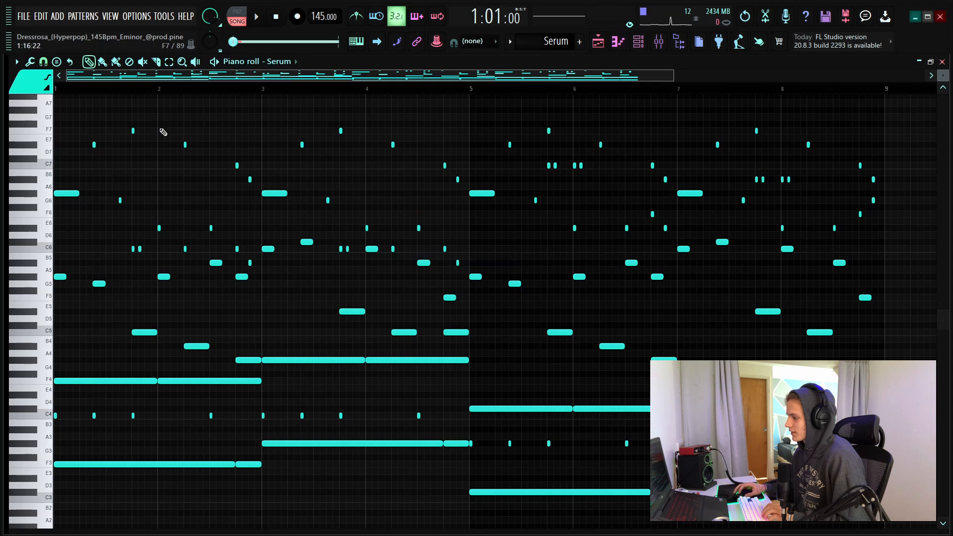
left_click_drag(200, 122, 92, 252)
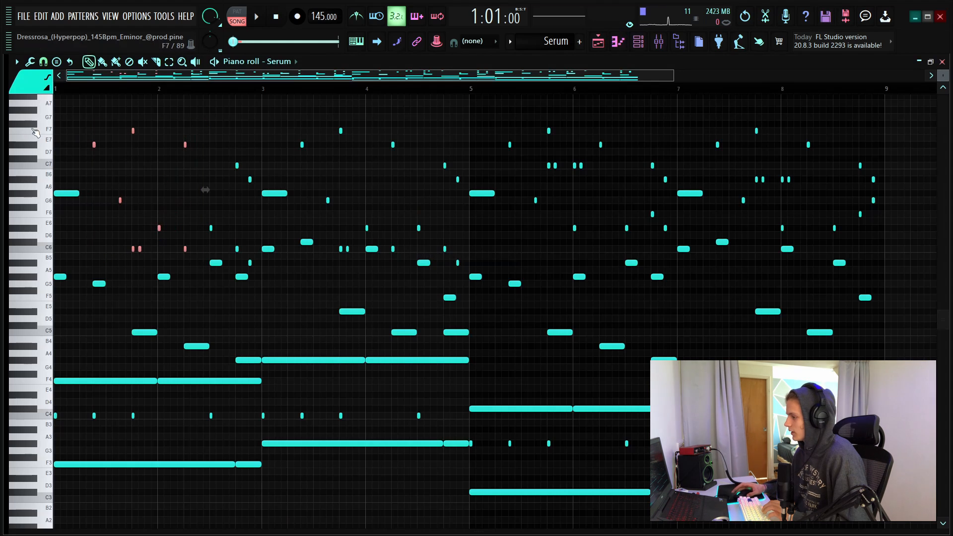
scroll(92, 92, "up", 3)
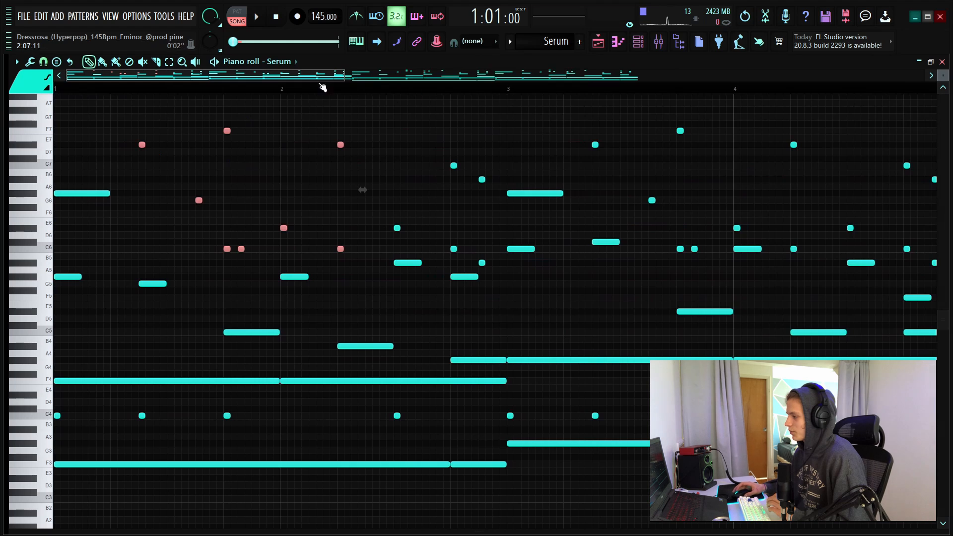
scroll(263, 92, "down", 3)
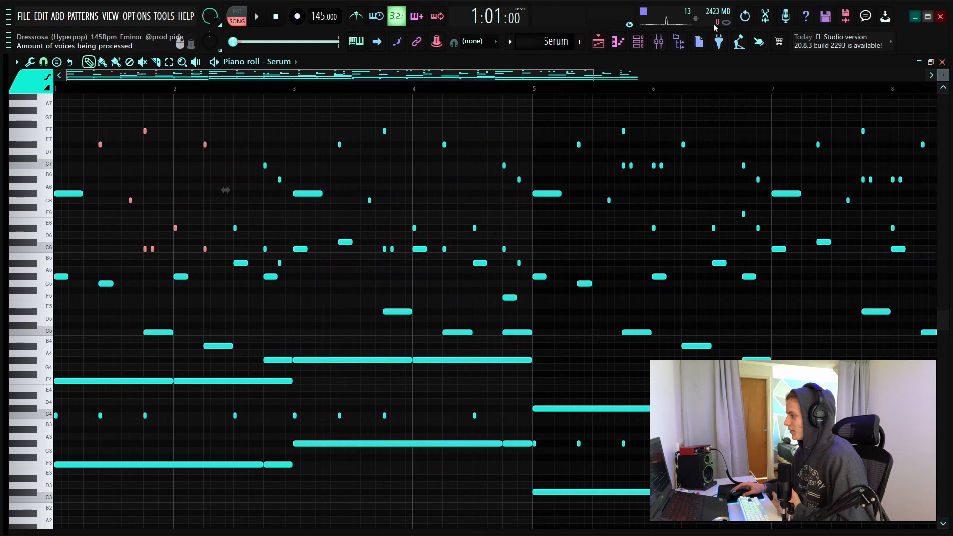
Step: Examine the notes of Serum #3 in the piano roll, and open and close its plugin to check the preset
left_click(644, 41)
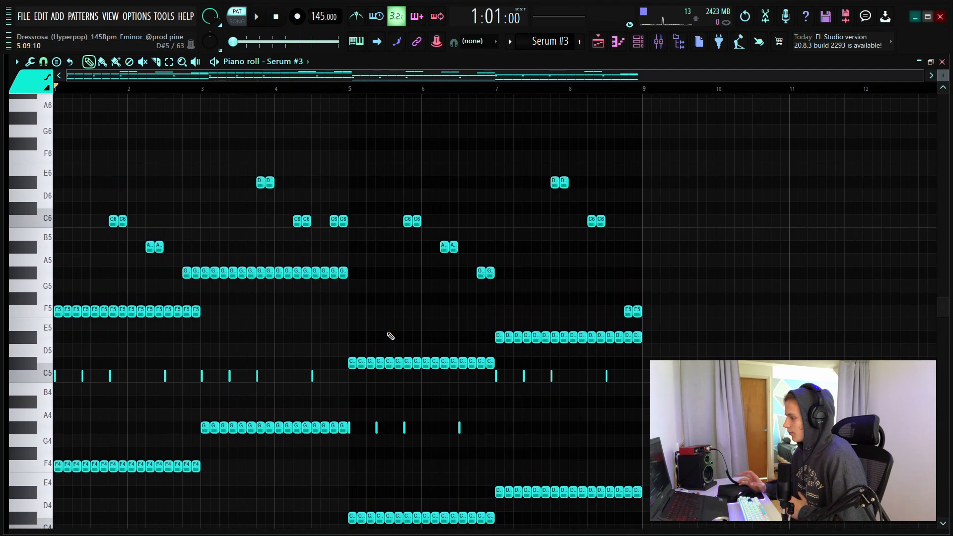
left_click(637, 42)
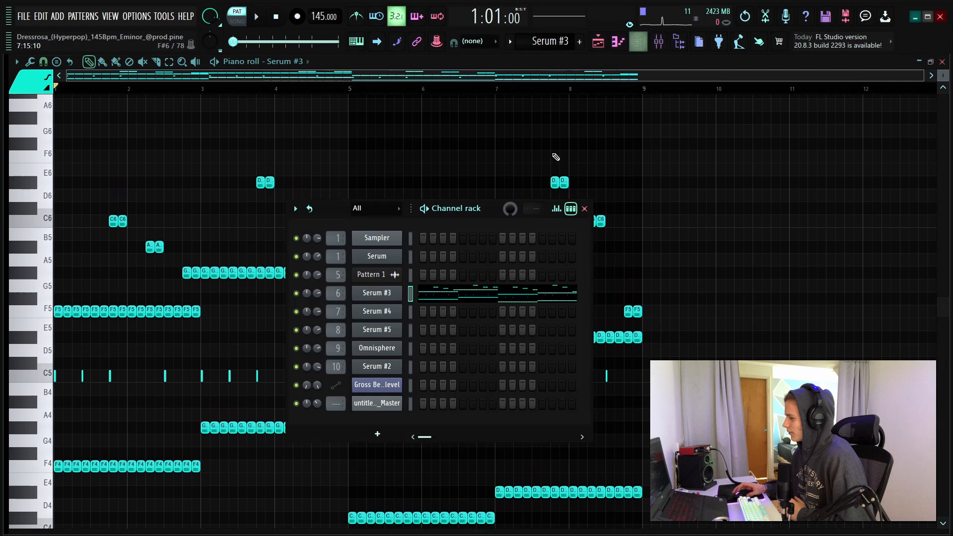
left_click(395, 294)
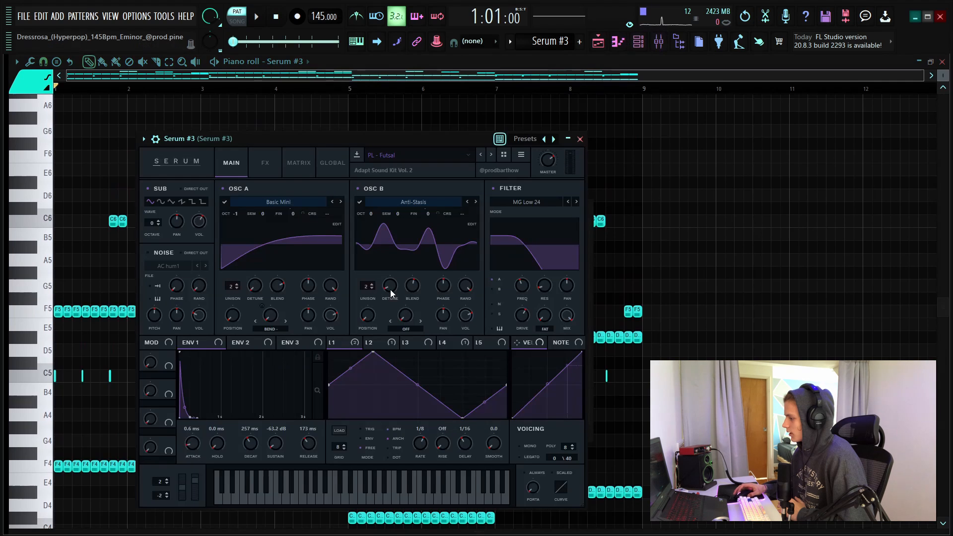
left_click(580, 139)
scroll(309, 255, "down", 2)
right_click(200, 168)
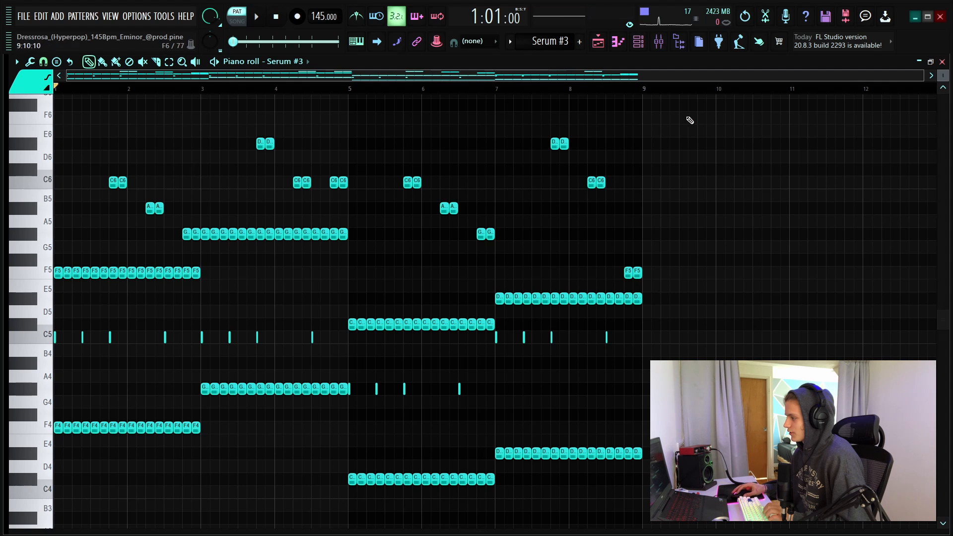
Step: Select all Serum #3 notes in the piano roll and play the pattern through bar 8
key("ctrl+a")
scroll(496, 298, "down", 1)
scroll(383, 415, "up", 2)
scroll(583, 285, "down", 2)
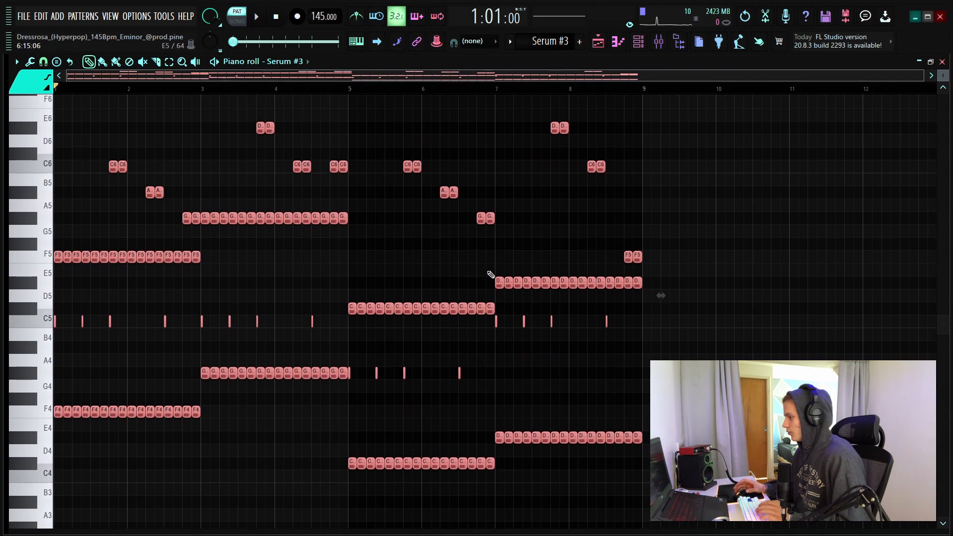
scroll(135, 94, "up", 4)
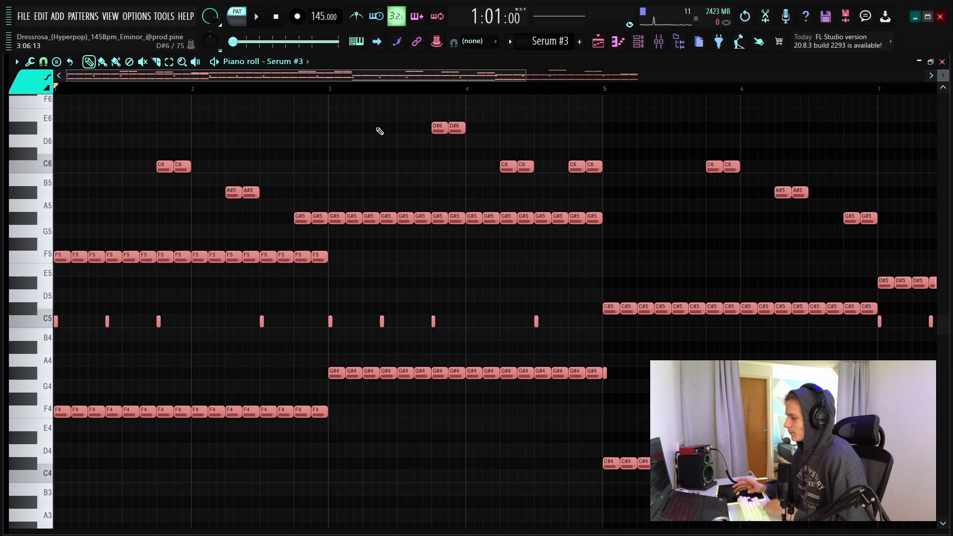
key("space")
scroll(272, 90, "down", 5)
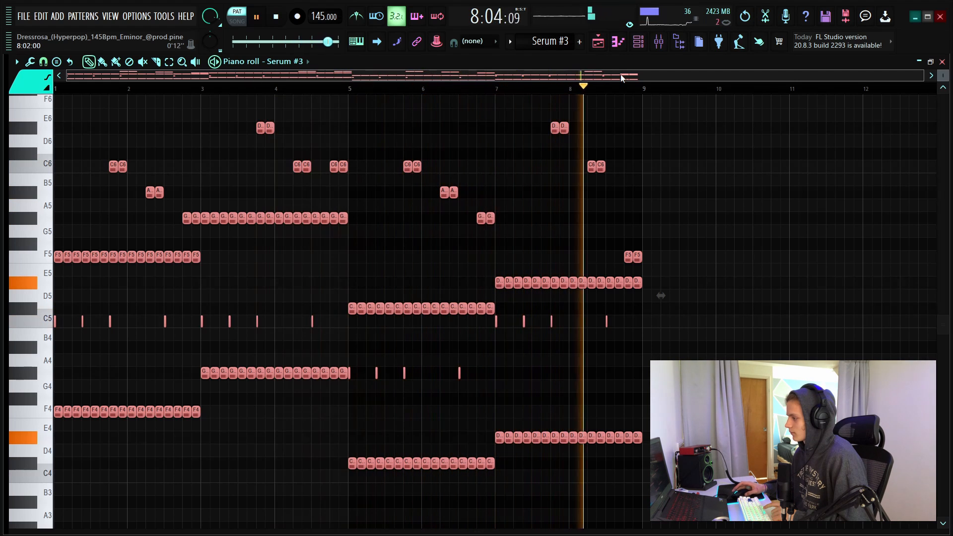
key("space")
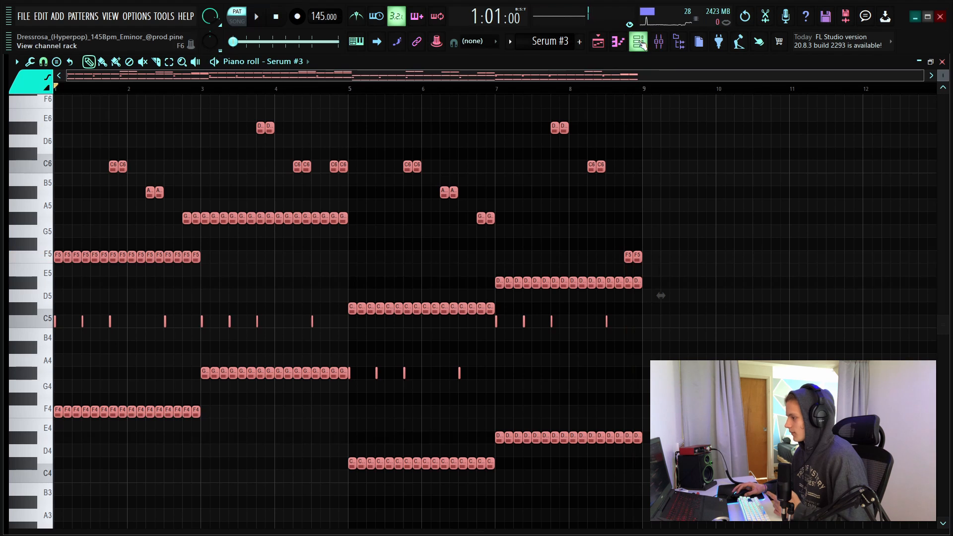
Step: Return to the playlist and unmute Track 6 and Track 4
left_click(640, 42)
left_click(598, 41)
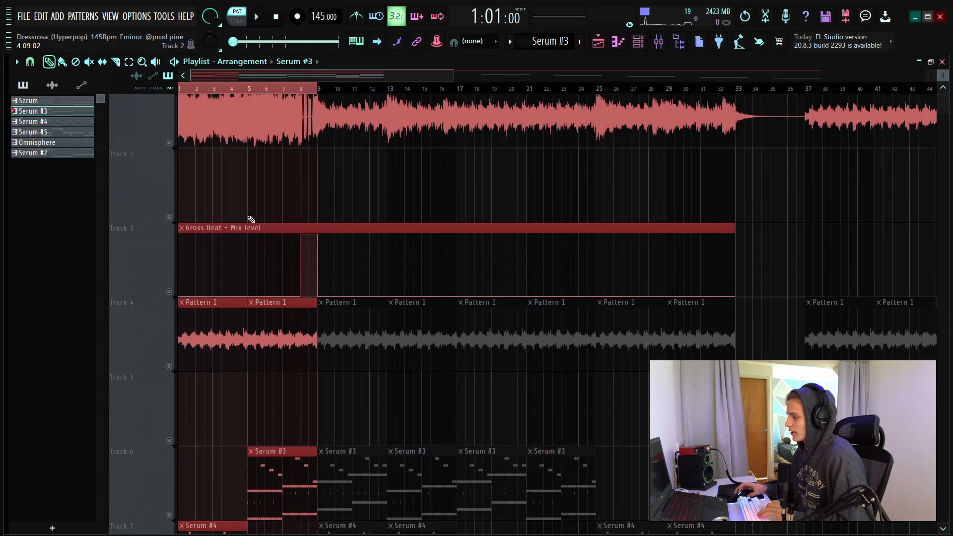
scroll(251, 219, "down", 3)
left_click(169, 311)
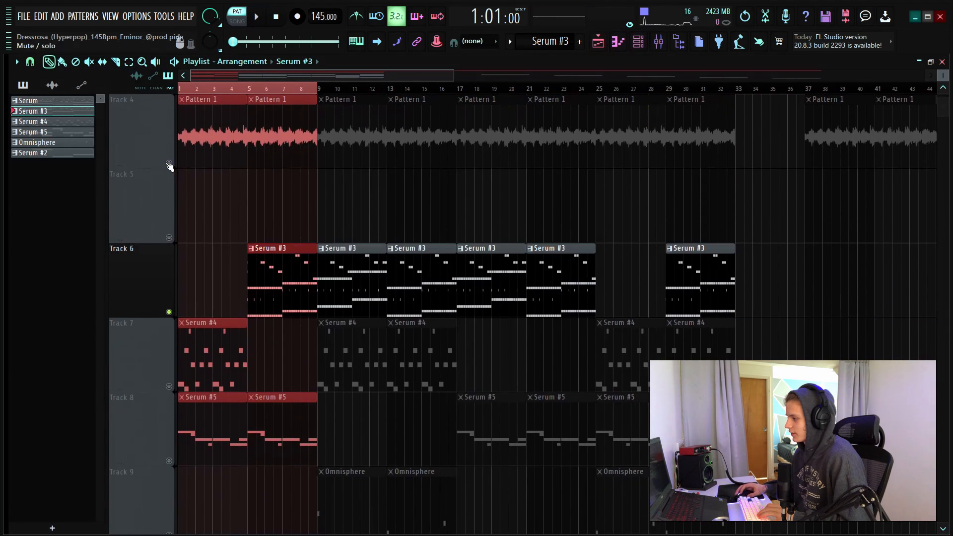
left_click(169, 164)
Step: Switch playback to song mode and play the arrangement from bar 5 to hear Serum #3 with the Pattern 1 audio
scroll(275, 149, "up", 3)
left_click(242, 22)
left_click(227, 88)
key("space")
scroll(285, 208, "down", 4)
left_click(169, 312)
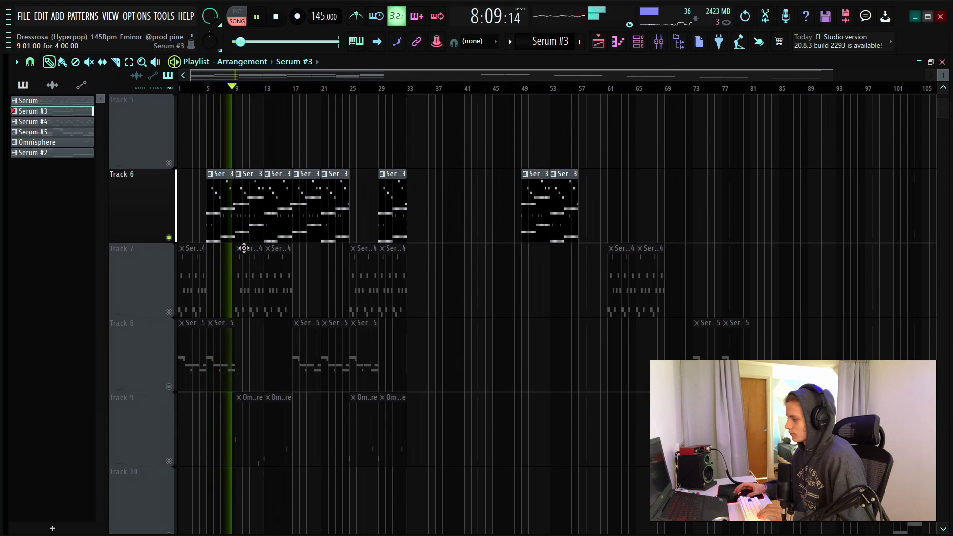
Step: Stop the song playback and mute Track 6 in the playlist
key("space")
left_click(169, 239)
scroll(121, 212, "up", 5)
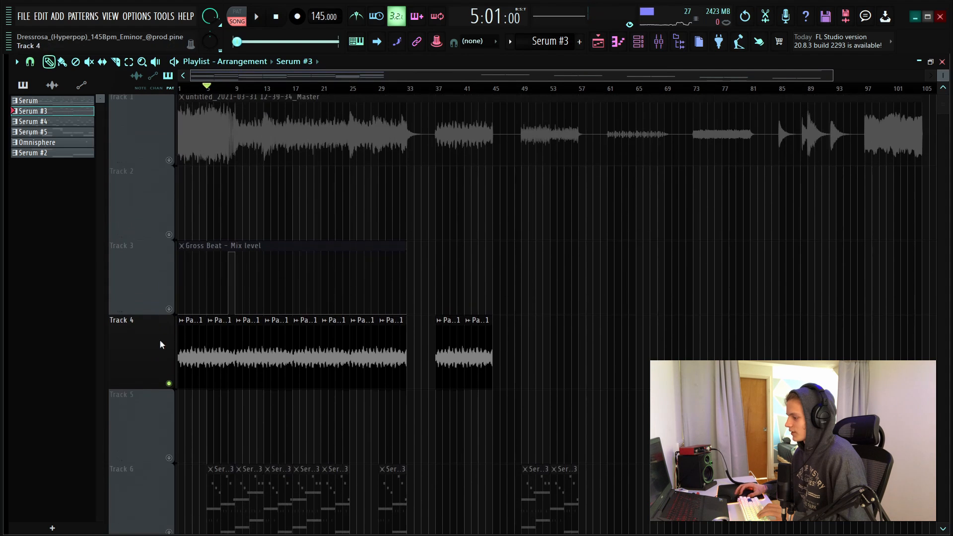
scroll(316, 350, "down", 4)
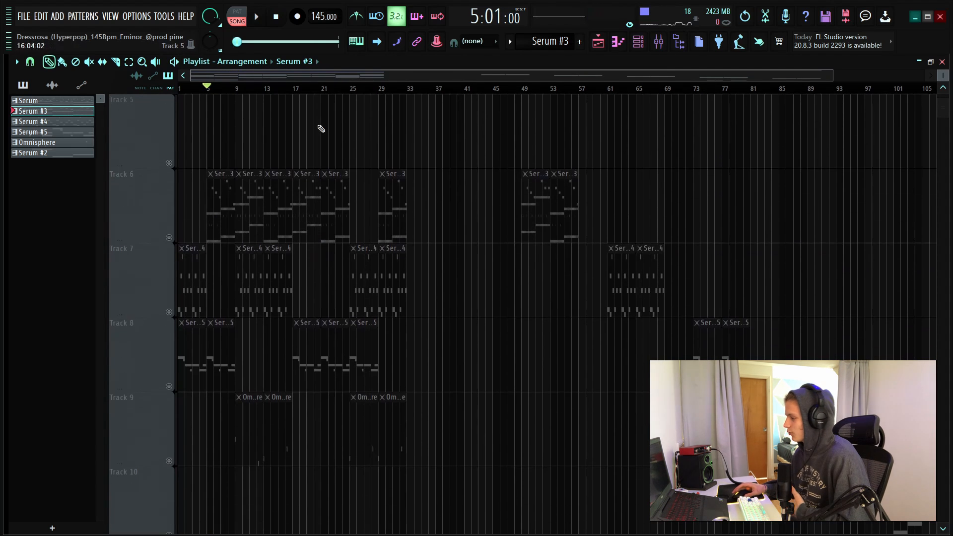
Step: Open Serum #4 from Track 7 in the piano roll, highlight all its notes and play the pattern
double_click(204, 247)
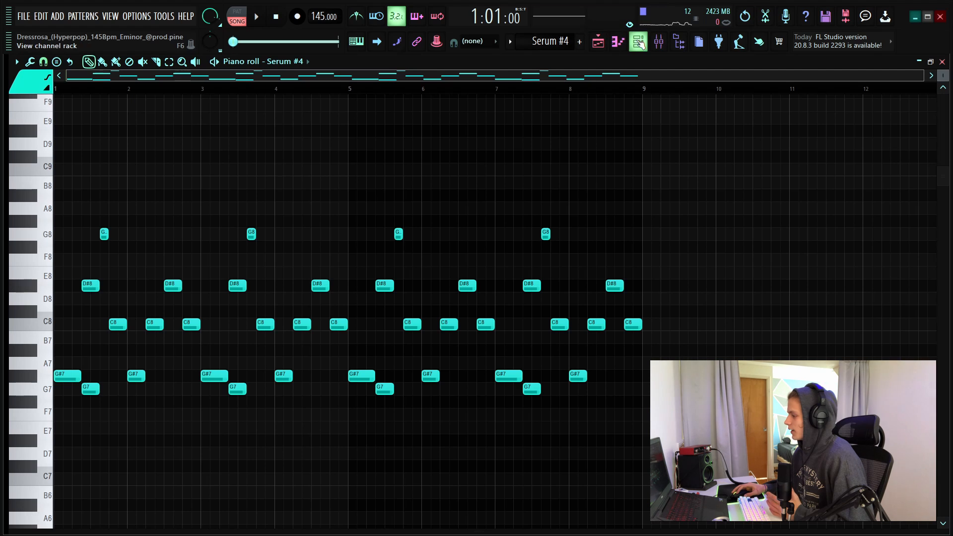
key("ctrl+a")
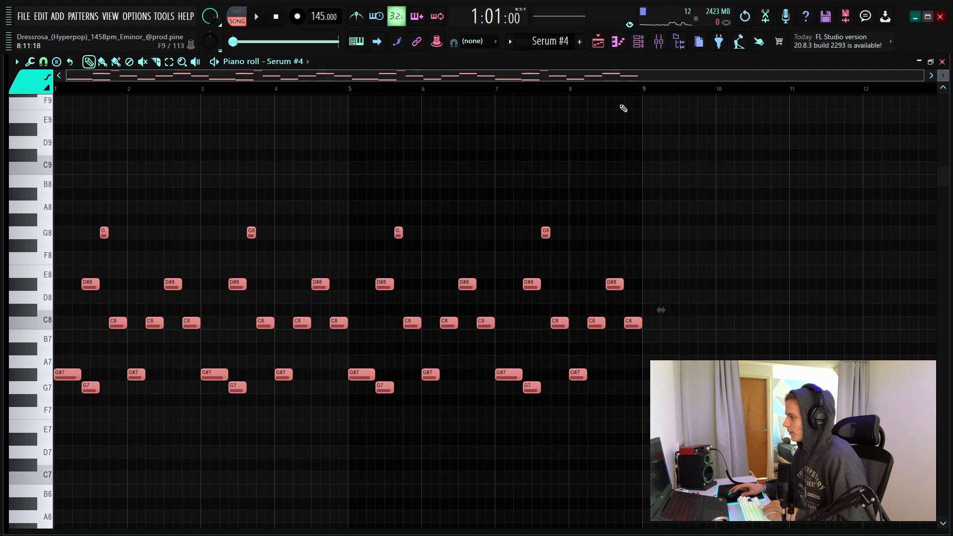
left_click(638, 41)
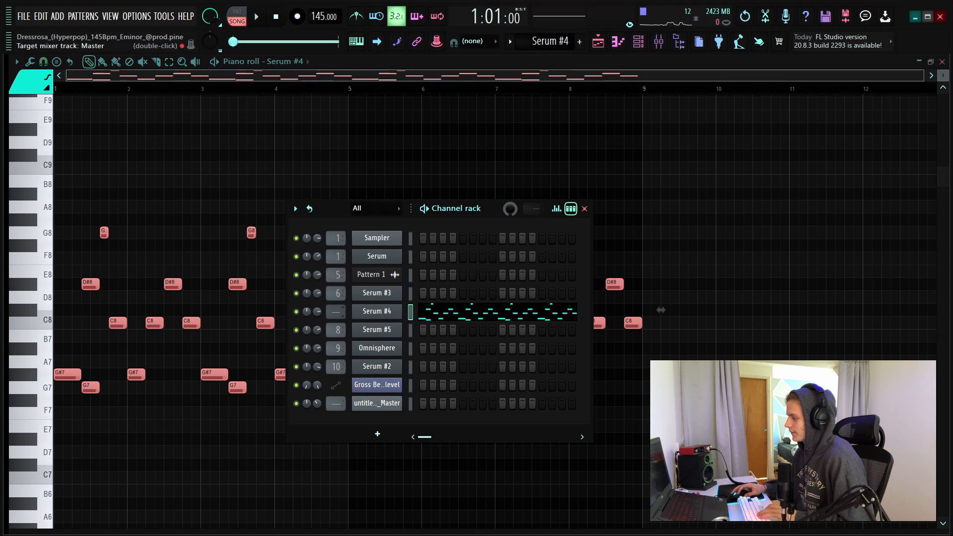
left_click(226, 143)
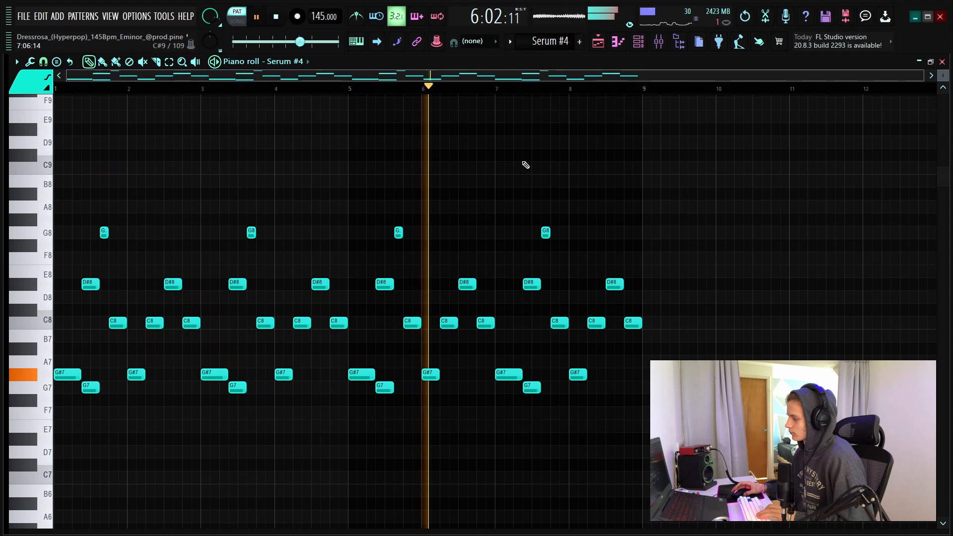
key("space")
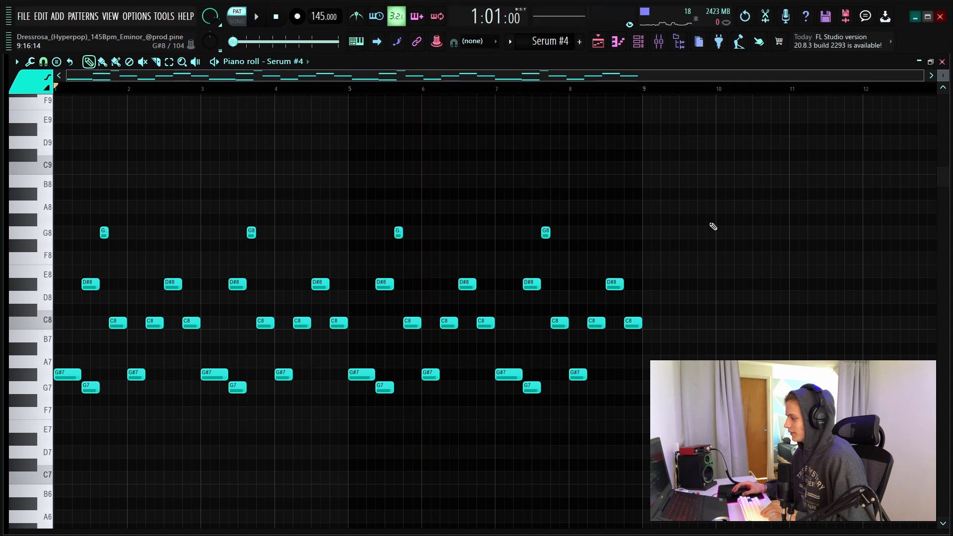
Step: Highlight the Serum #4 notes in bars 5 to 8 and show the channel rack
left_click_drag(715, 189, 358, 423)
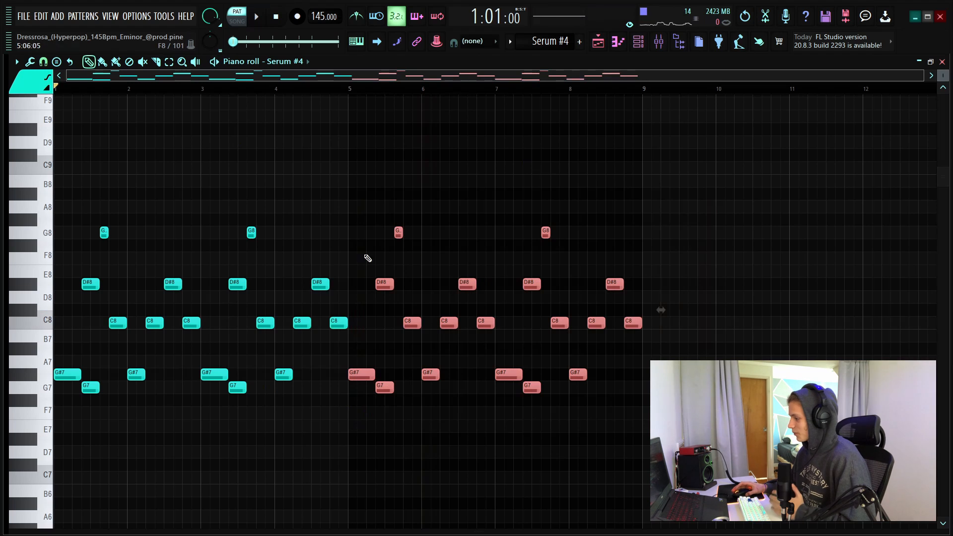
left_click(641, 47)
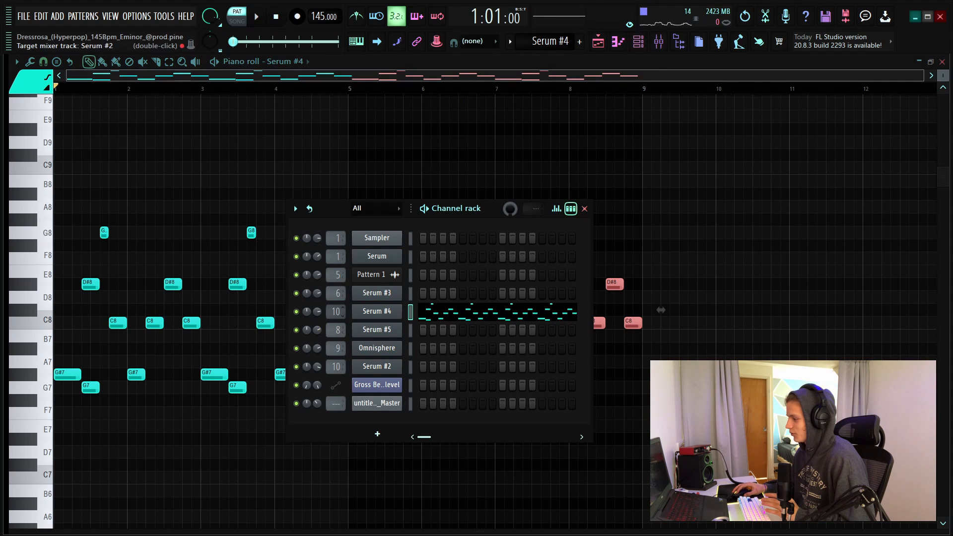
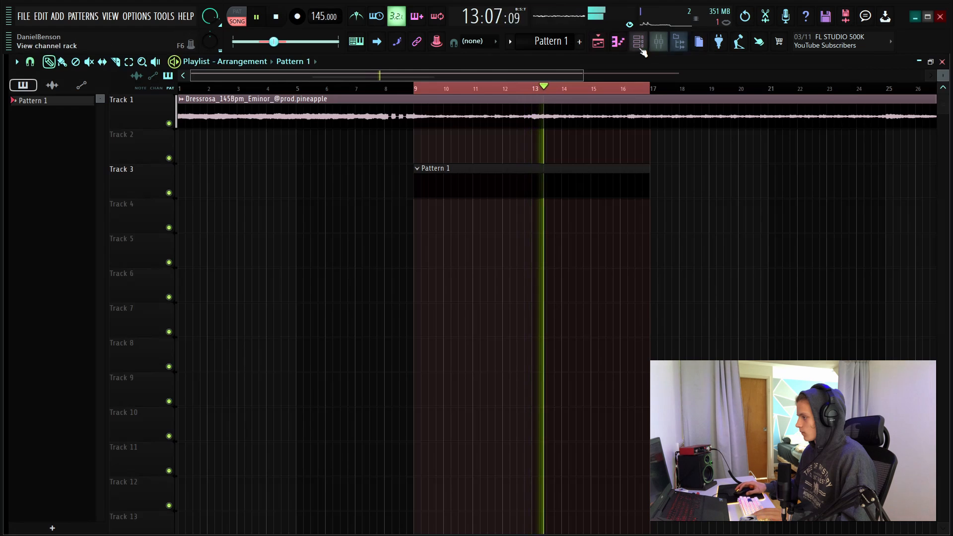
Step: Fill every 2 steps of the Switch HH channel in Pattern 1
key("F6")
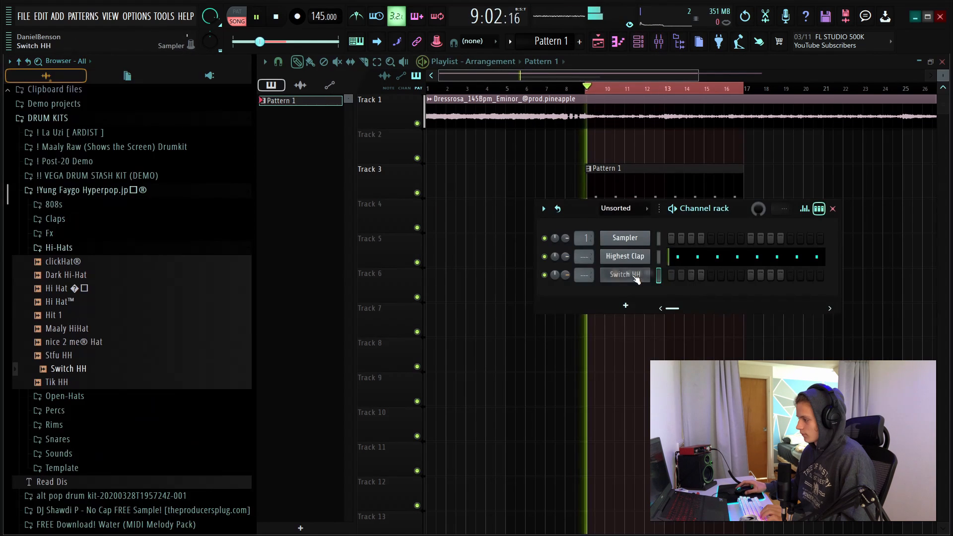
right_click(636, 277)
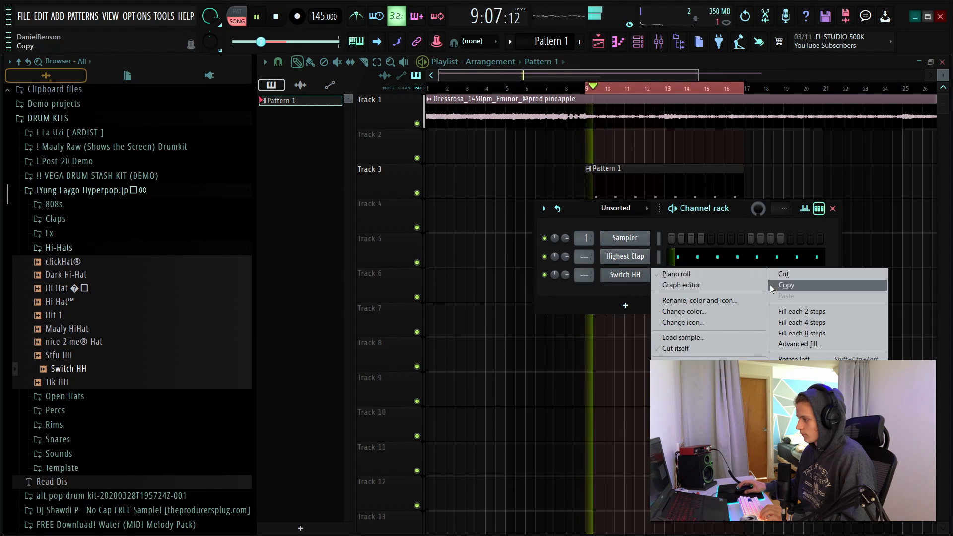
left_click(772, 312)
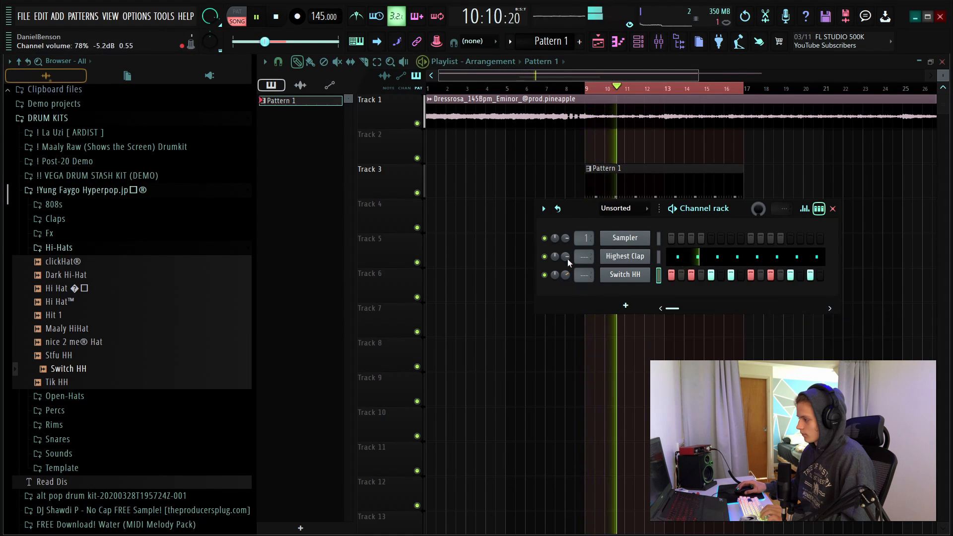
Step: Add the goat spinz- 808 sample to the channel rack and open its piano roll
left_click(67, 176)
left_click(54, 190)
left_click_drag(74, 247, 625, 247)
right_click(382, 256)
left_click(443, 256)
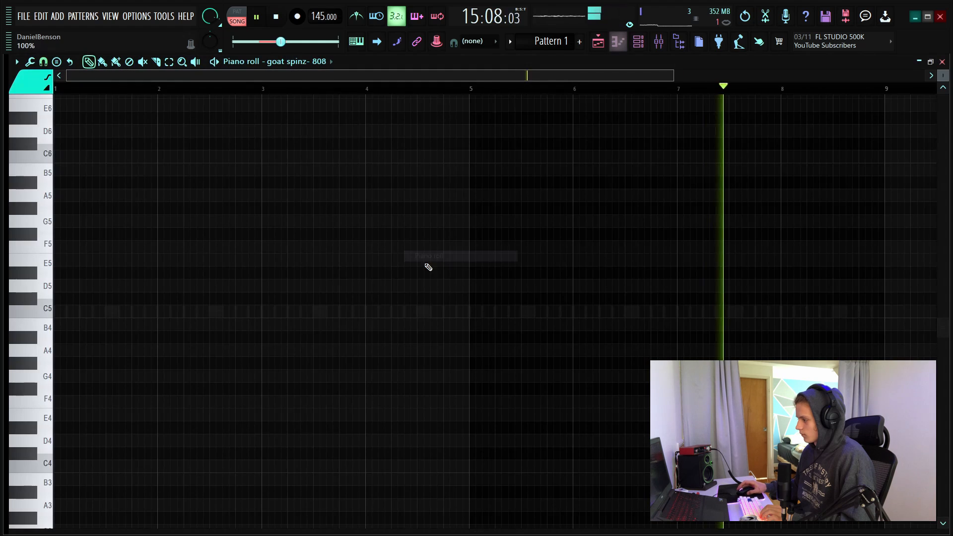
Step: Place short E5 808 notes at the start of bar 1, at 1:07 and in the first half of bar 2
scroll(426, 266, "down", 2)
left_click_drag(946, 77, 947, 85)
scroll(131, 254, "up", 3)
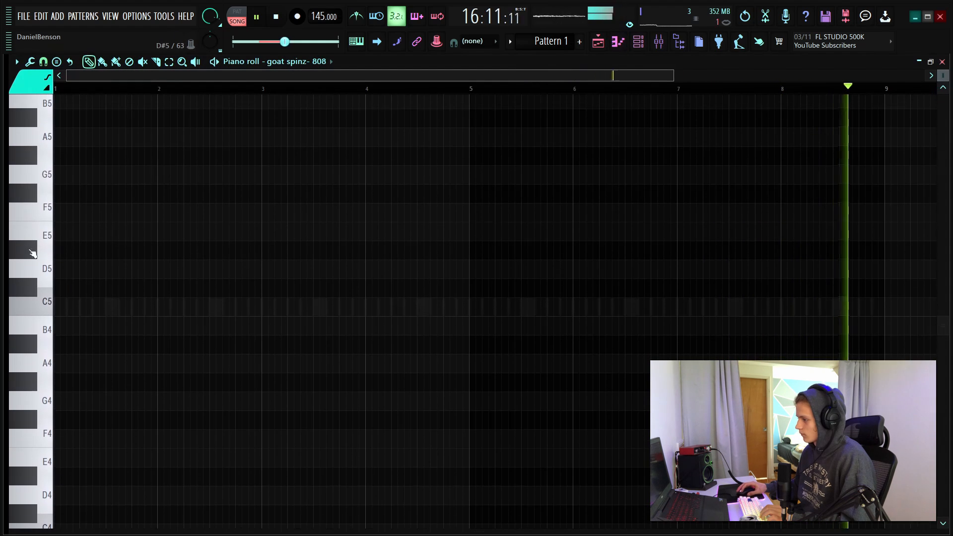
left_click_drag(70, 217, 57, 230)
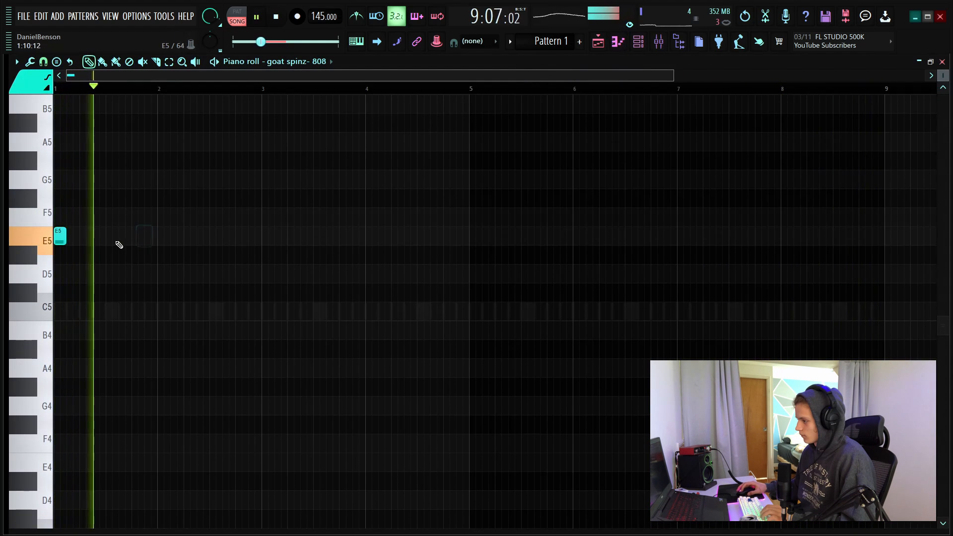
left_click(98, 236)
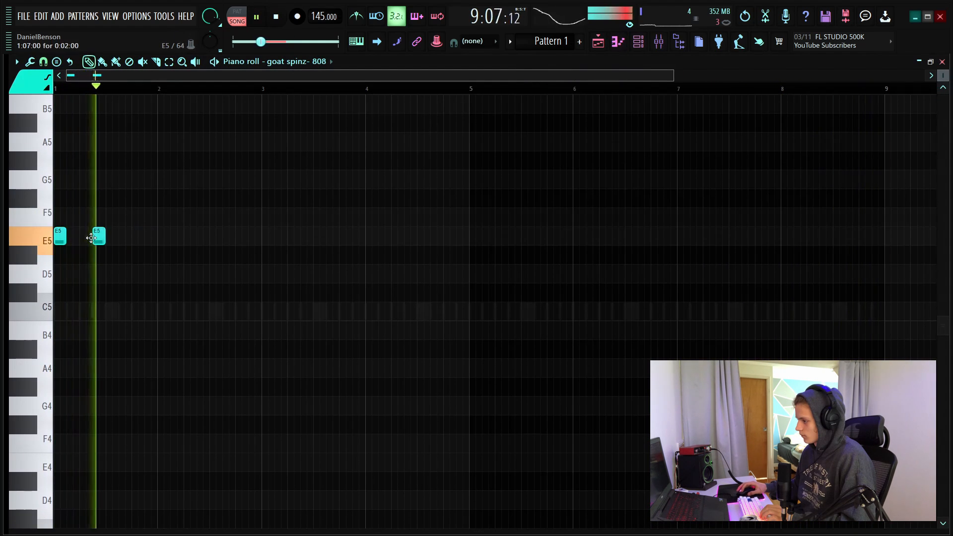
left_click(189, 237)
left_click(242, 237)
key("space")
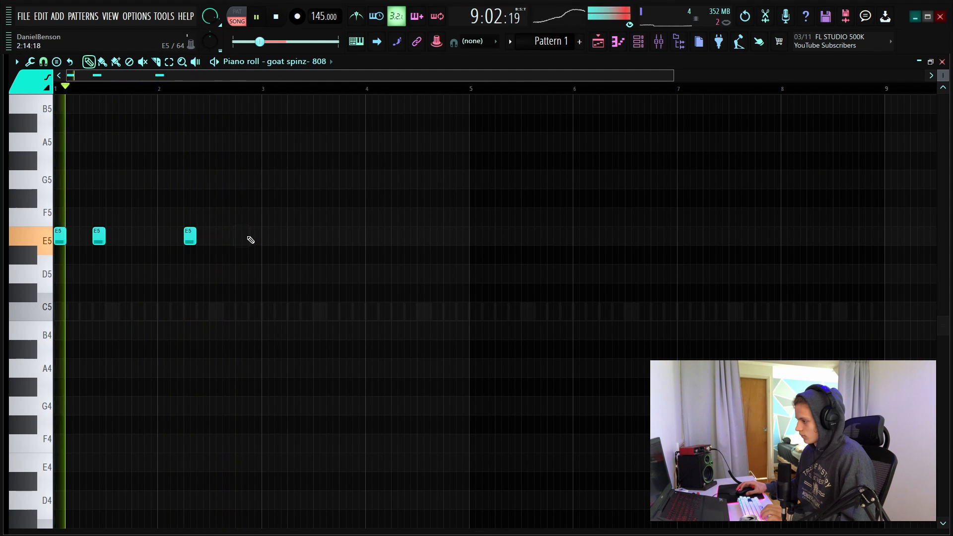
Step: Try an E6 note at the end of bar 2 and an F#5 note at the start of bar 3
left_click(254, 237)
left_click_drag(266, 260, 249, 243)
key("ctrl+Up")
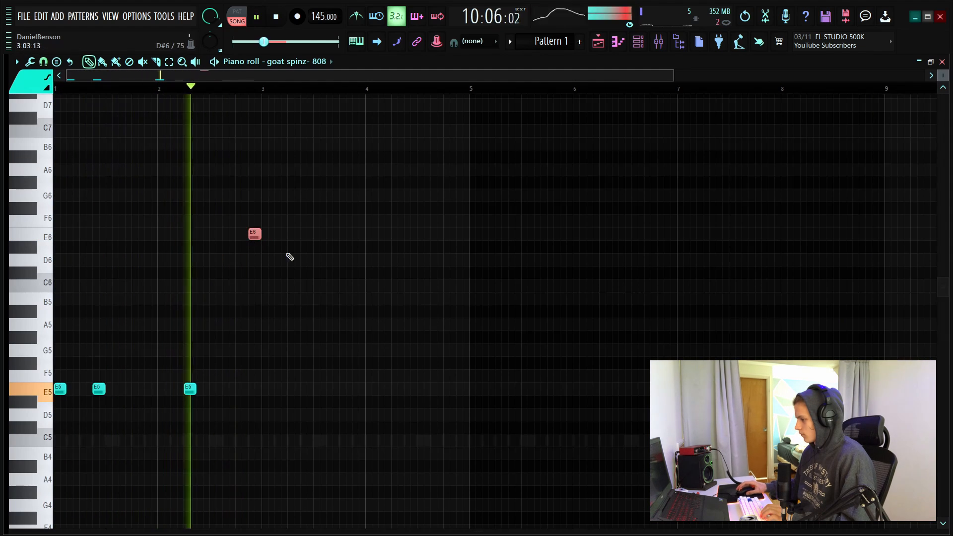
left_click(267, 363)
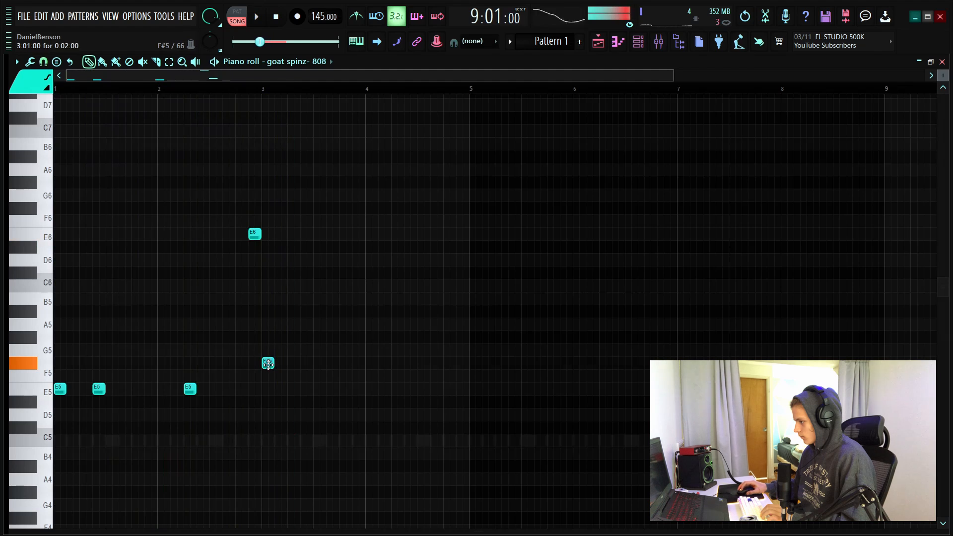
key("space")
right_click(268, 364)
right_click(255, 233)
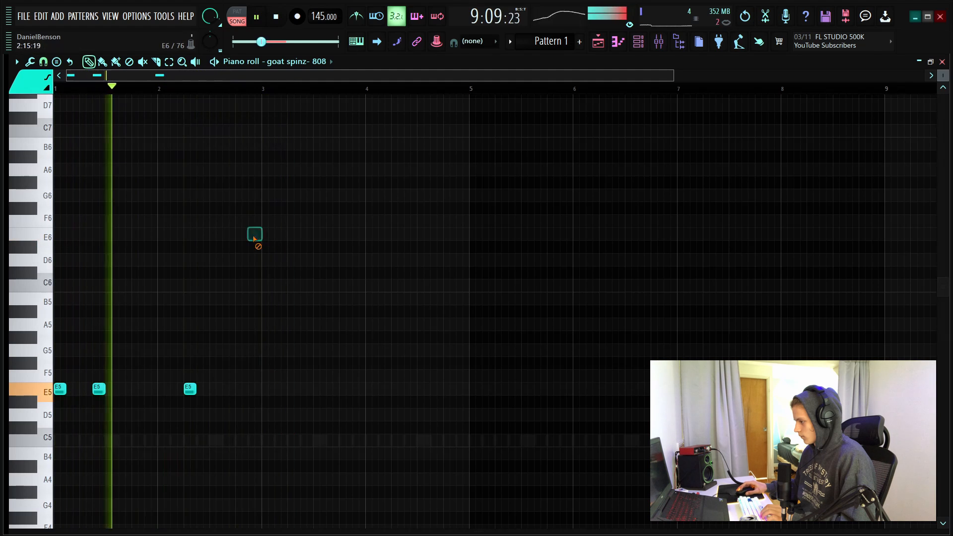
Step: Place an F#5 808 note at the start of bar 3 and four more F#5 notes in bar 4
left_click(267, 363)
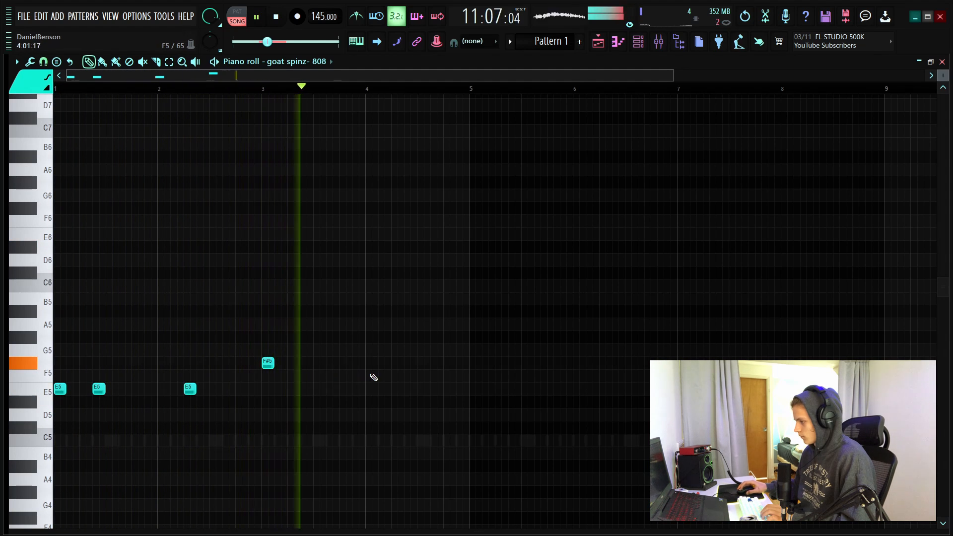
left_click(397, 363)
left_click(410, 363)
left_click(436, 364)
left_click(463, 363)
Step: Add an F#4 note in the last gap of bar 4, chop it with the Default chopper pattern and play the result
scroll(449, 364, "down", 5)
left_click(449, 389)
key("space")
left_click_drag(462, 400, 449, 366)
key("alt+u")
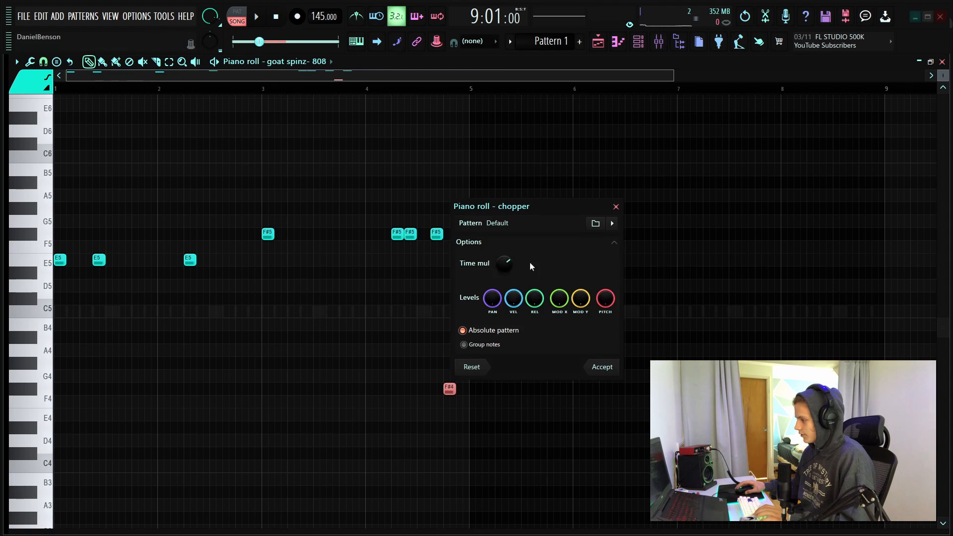
left_click(602, 367)
key("space")
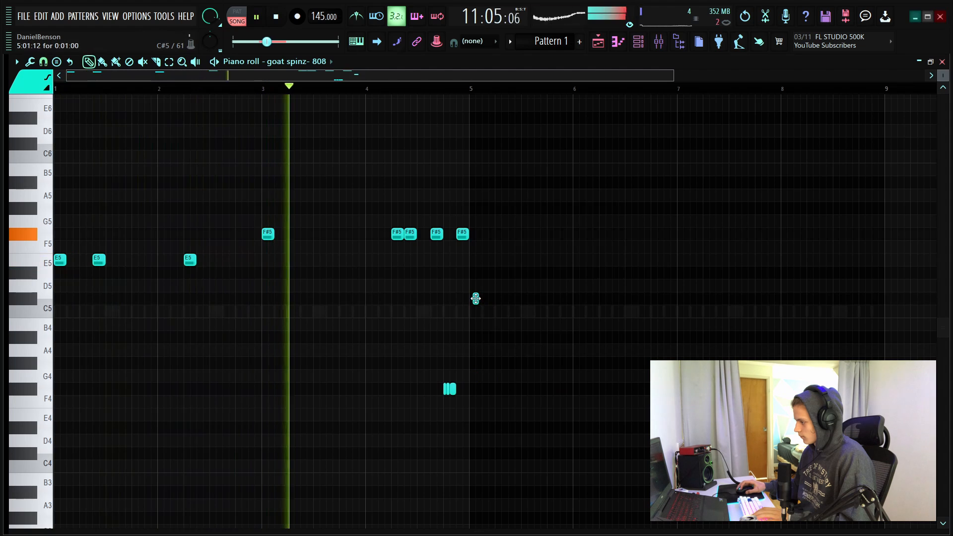
Step: Extend the 808 notes with quick legato and move the chopped notes at the end of bar 8 to D5
key("ctrl+l")
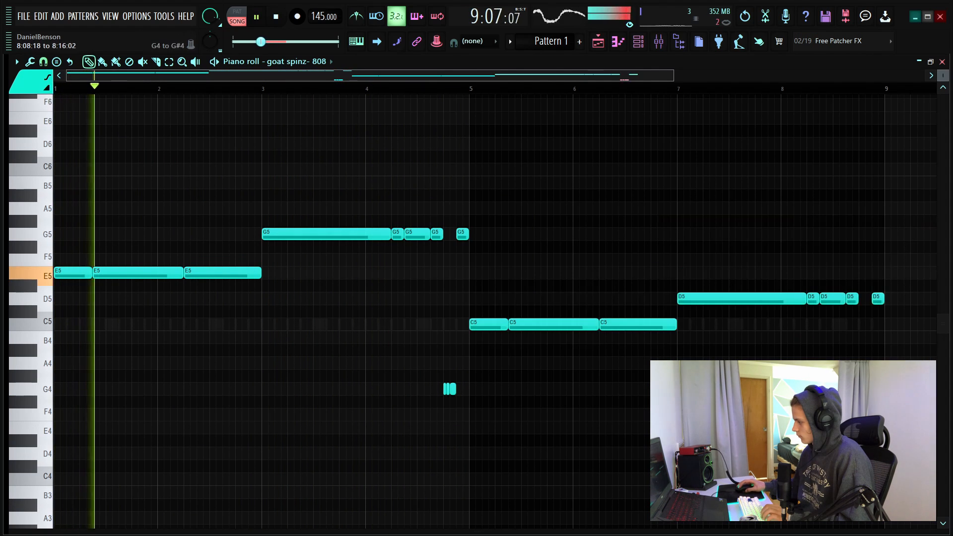
left_click_drag(860, 299, 891, 299)
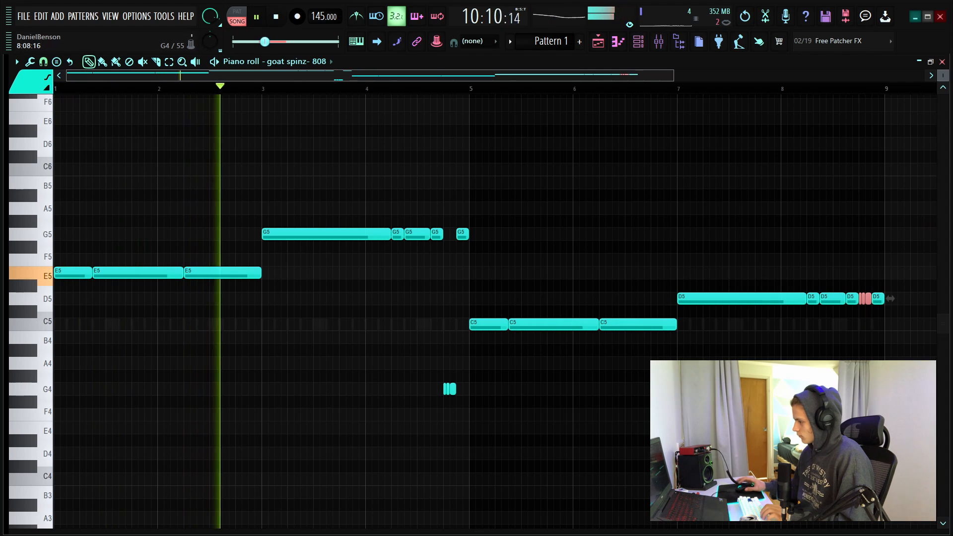
left_click(614, 426, "ctrl")
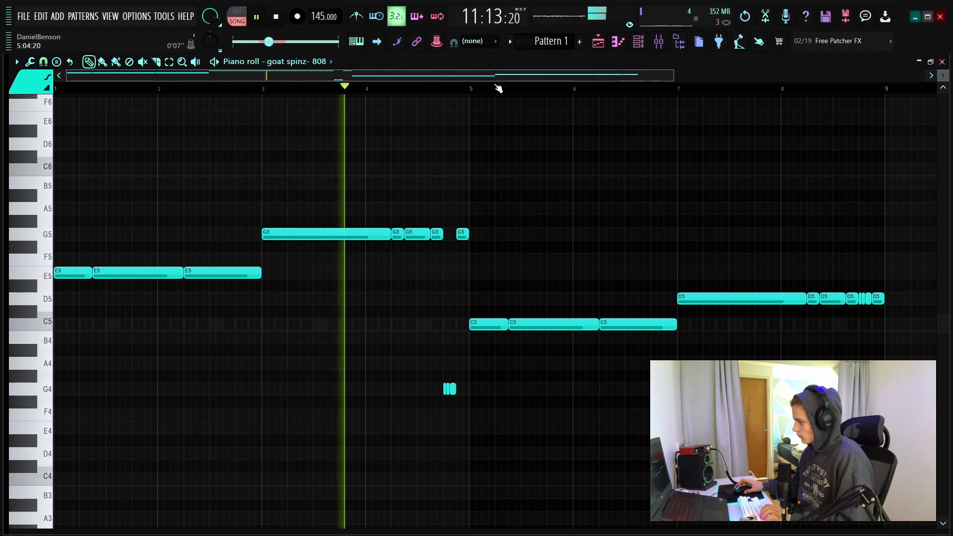
Step: Raise the first 808 note of bar 5 by one octave to C6
scroll(498, 88, "up", 2)
left_click_drag(504, 303, 485, 342)
key("ctrl+Up")
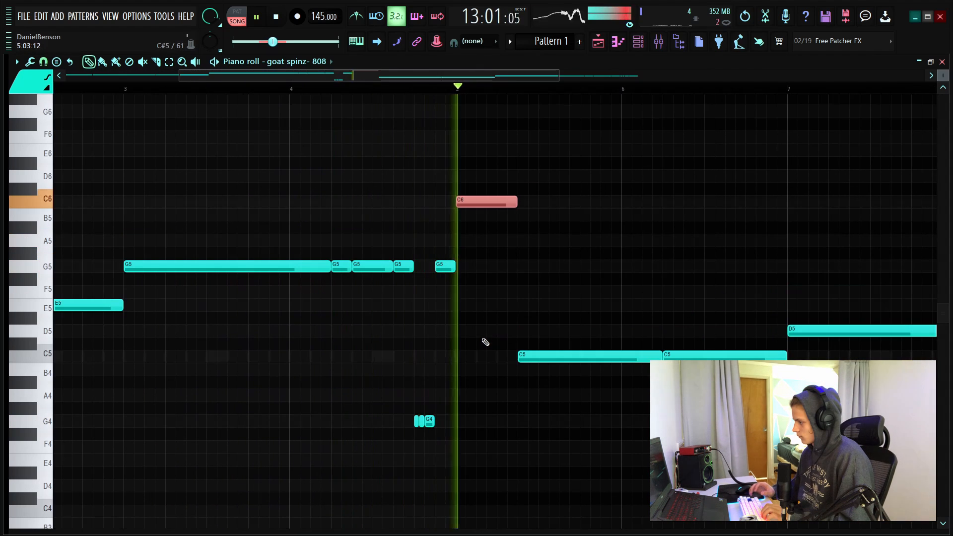
Step: Raise the split 808 notes at the end of bar 6 to C6 and slice the long D5 note in bar 7 in two
left_click(713, 351, "ctrl")
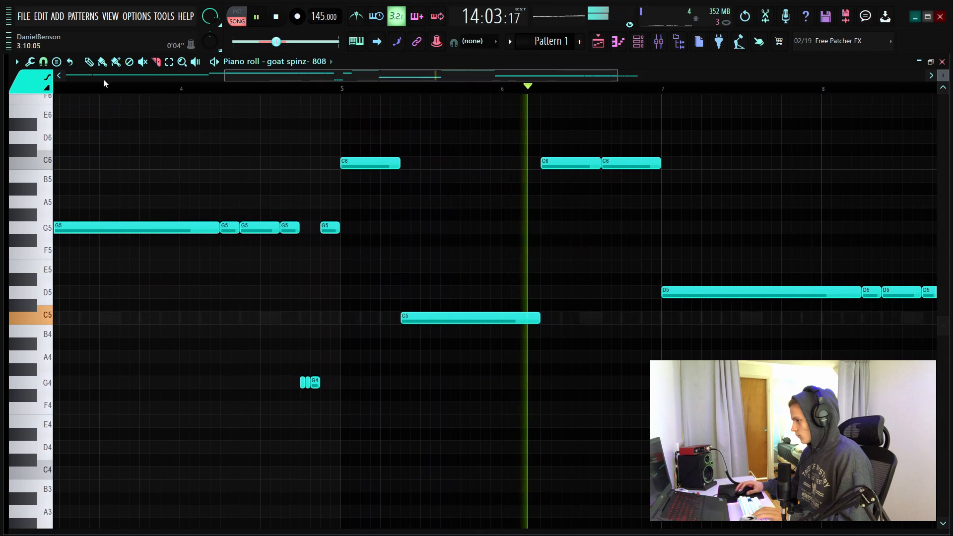
scroll(698, 153, "down", 3)
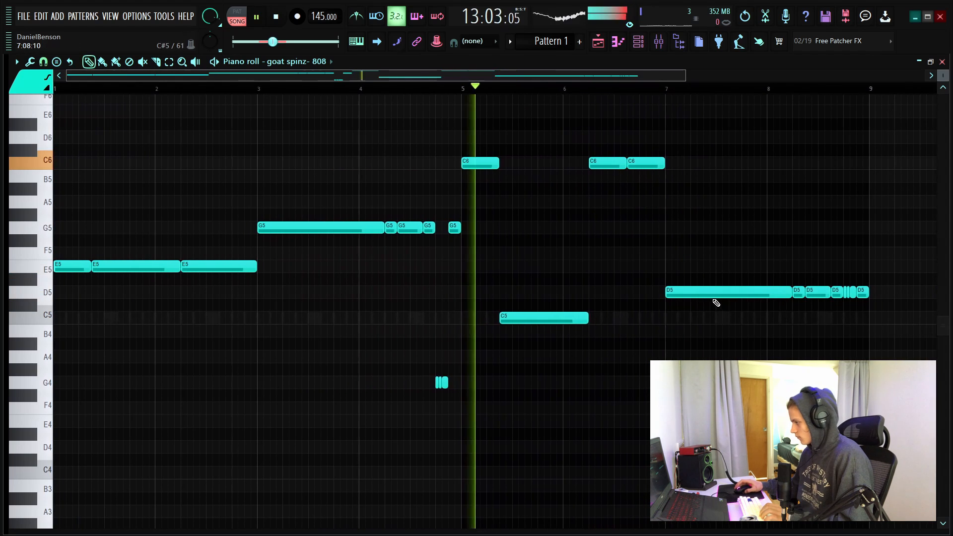
key("c")
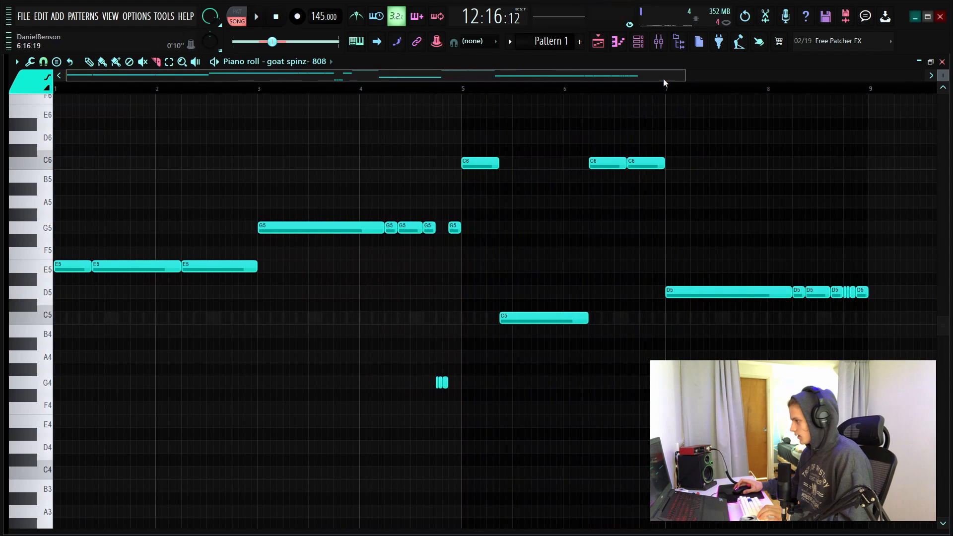
left_click_drag(506, 78, 562, 87)
scroll(577, 134, "up", 4)
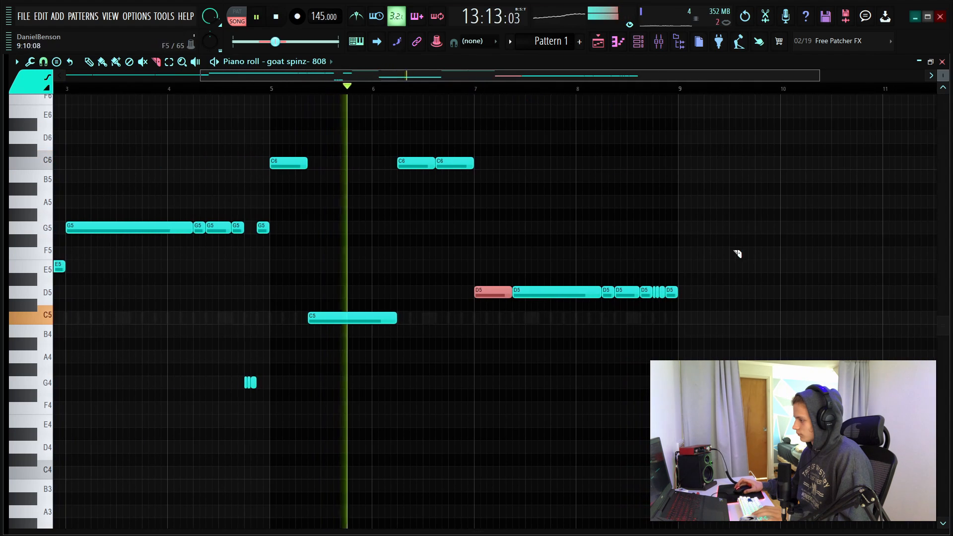
scroll(607, 96, "up", 1)
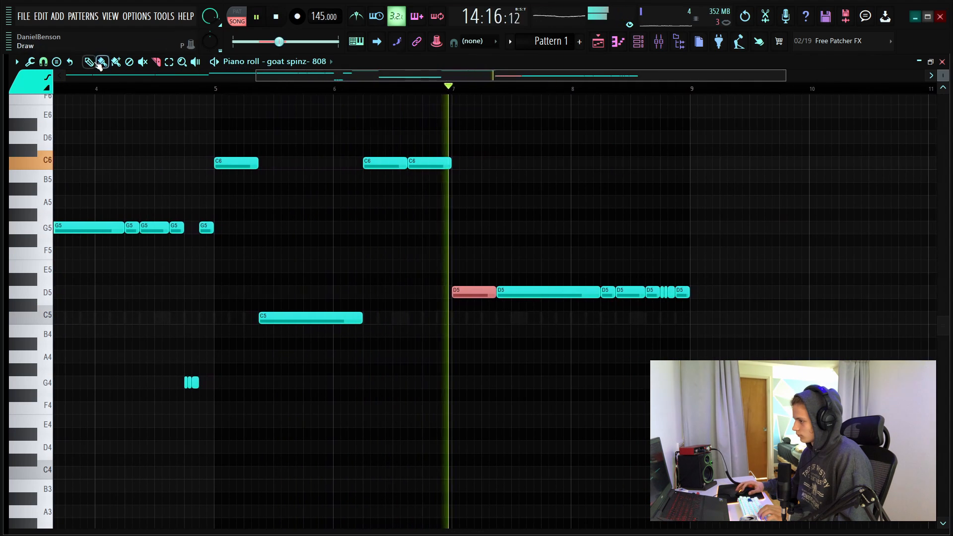
Step: Raise the first two 808 notes in bar 8's closing run to D6, lower the third to D4 and add a D6 at the end
left_click(90, 62)
left_click(608, 294, "ctrl")
key("ctrl+Up")
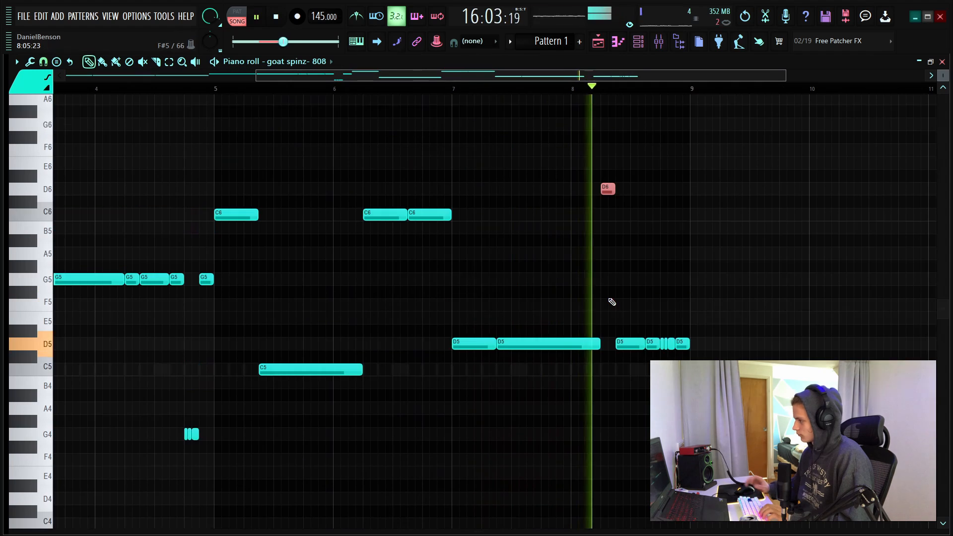
key("ctrl+Down")
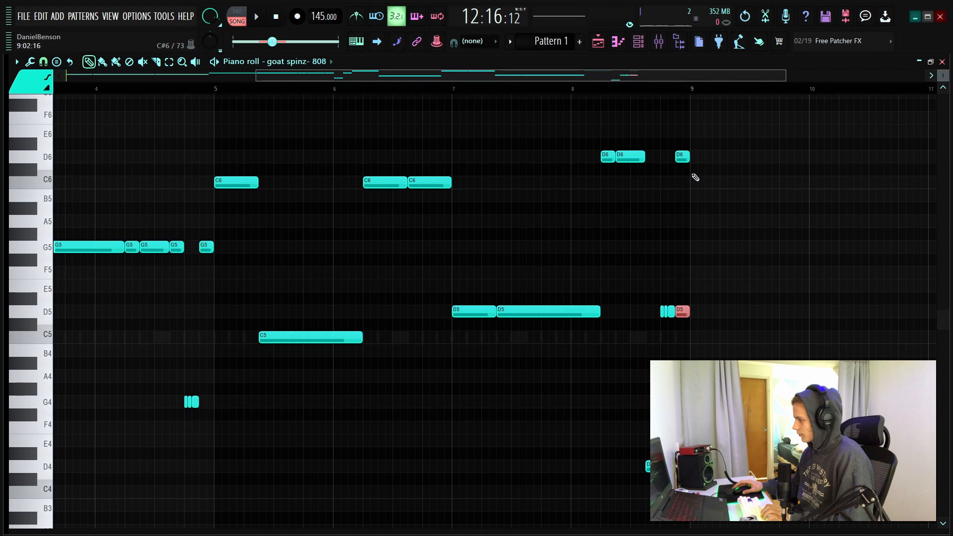
Step: Turn the last D5 note of bar 8 into a slide note and play the result
scroll(668, 119, "down", 2)
scroll(649, 89, "up", 4)
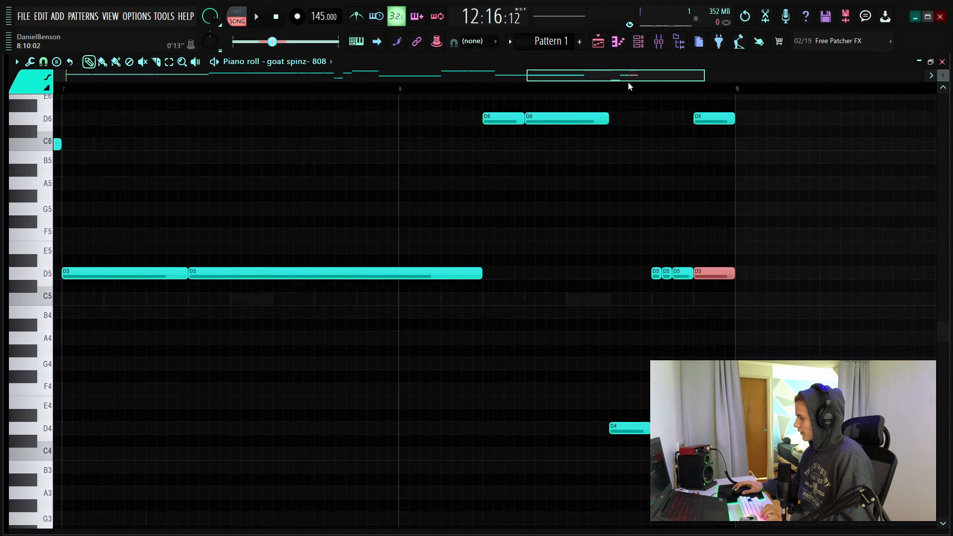
left_click_drag(593, 532, 611, 419)
scroll(592, 405, "up", 4)
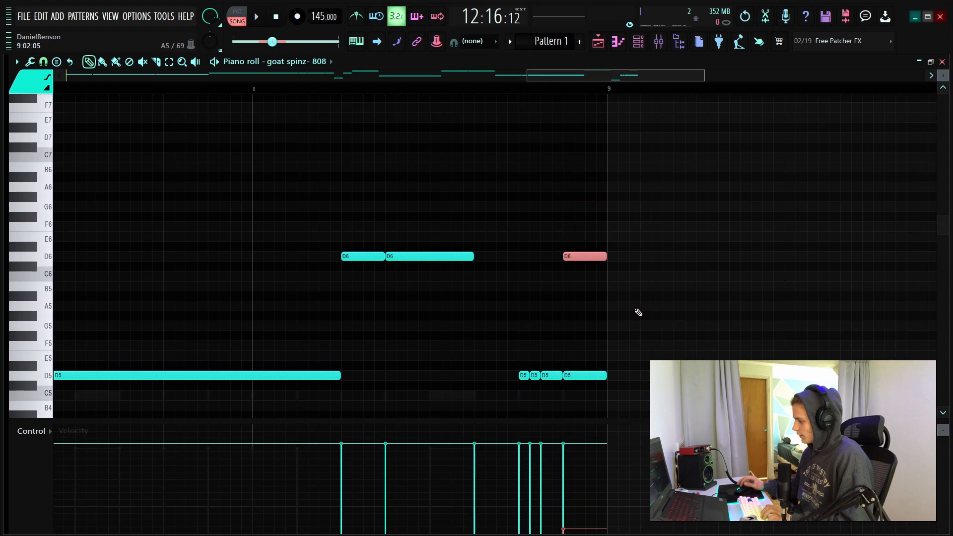
scroll(586, 283, "down", 3)
double_click(585, 291)
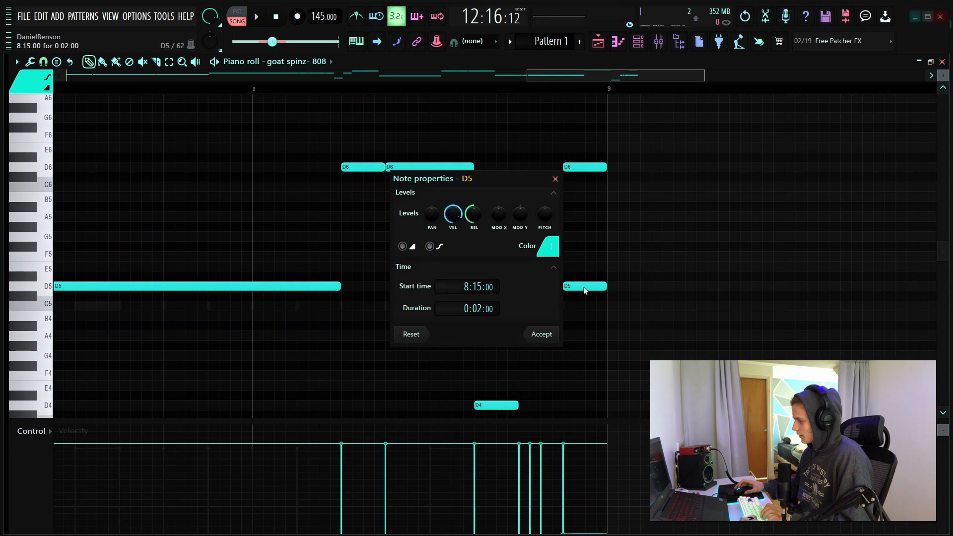
left_click(556, 334)
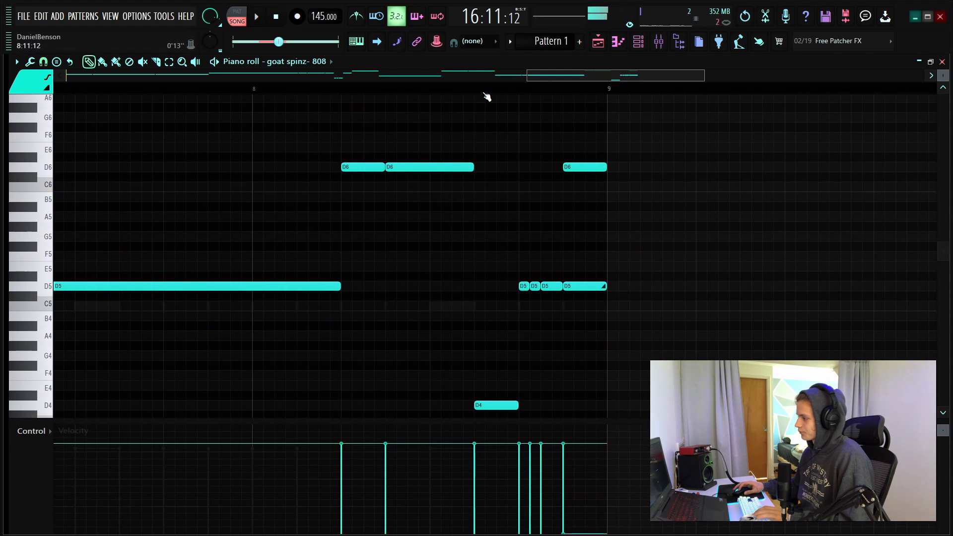
key("space")
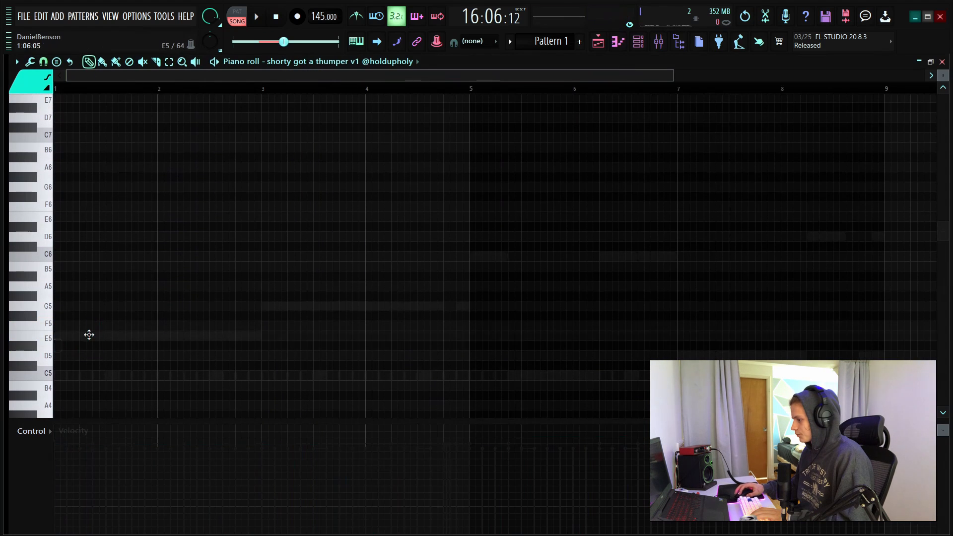
Step: Place E5 thumper hits at the starts of bars 1 and 3, with two more in bar 2 and two in bar 4
left_click(328, 336)
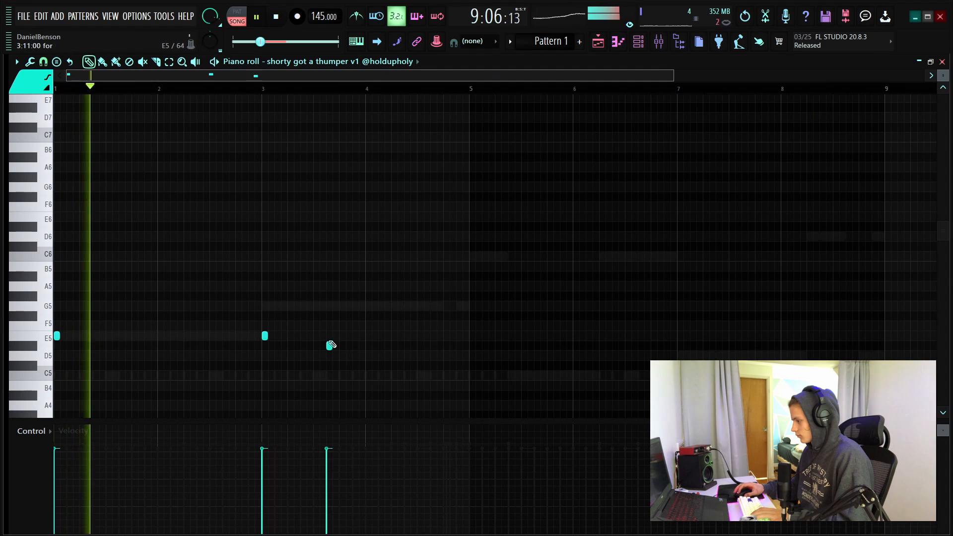
right_click(328, 336)
left_click(187, 336)
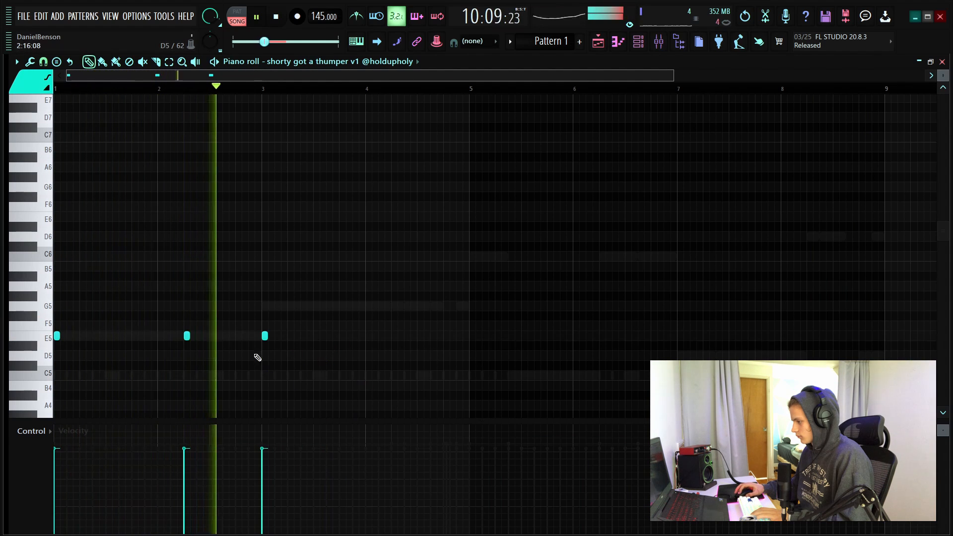
left_click(251, 336)
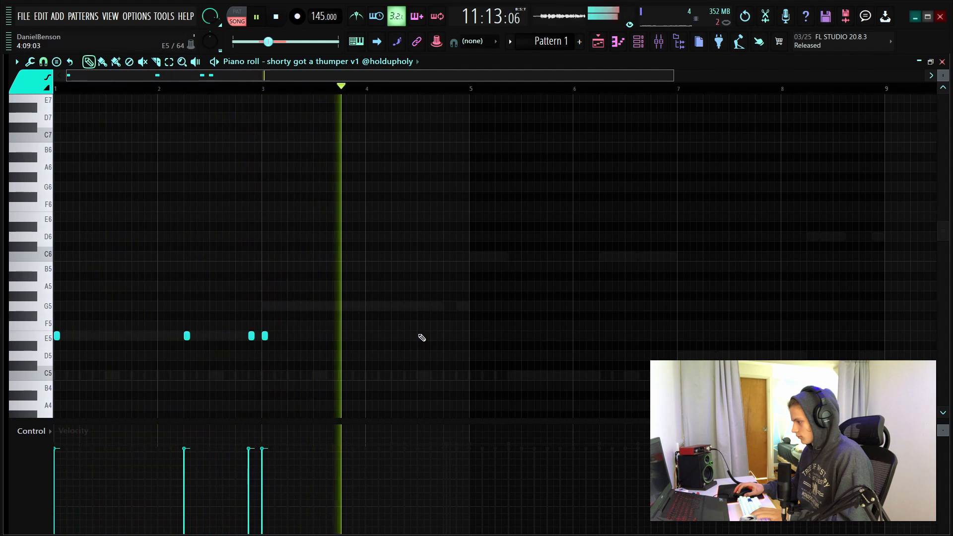
left_click(420, 326)
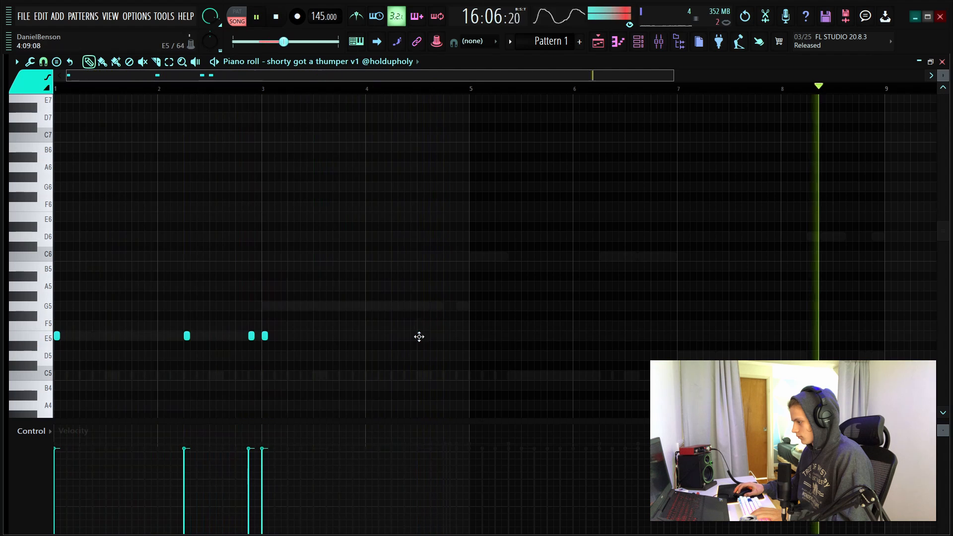
left_click(459, 336)
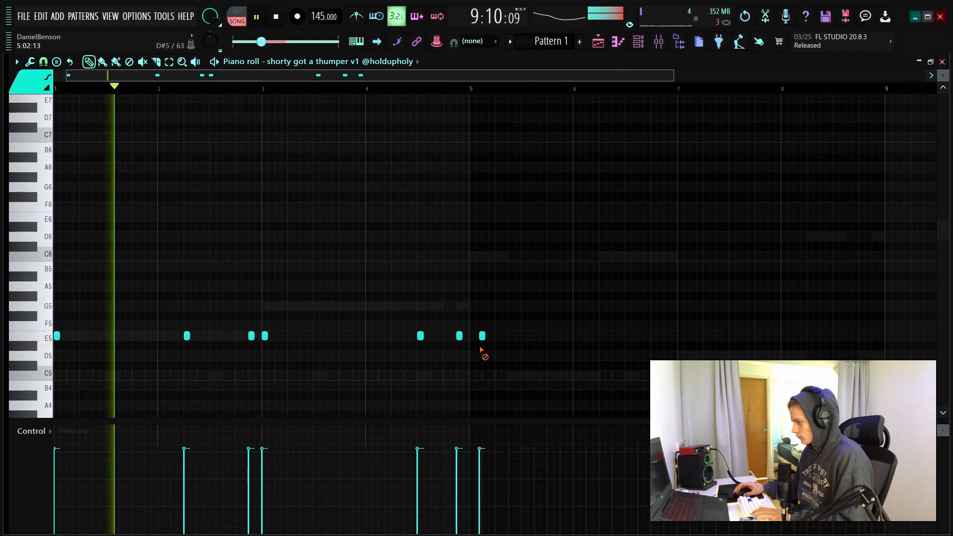
Step: Duplicate the four-bar thumper pattern into bars 5 to 8
key("ctrl+a")
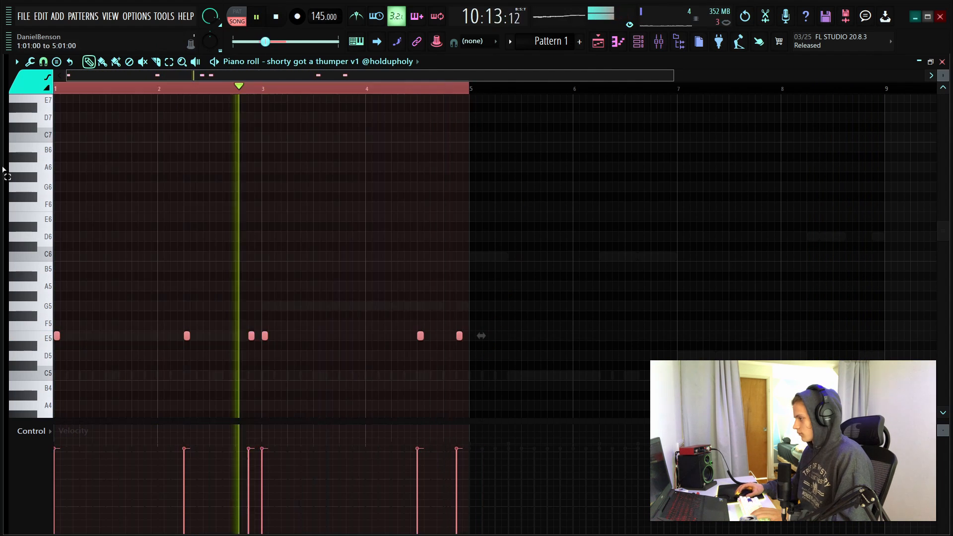
scroll(351, 97, "up", 1)
key("ctrl+b")
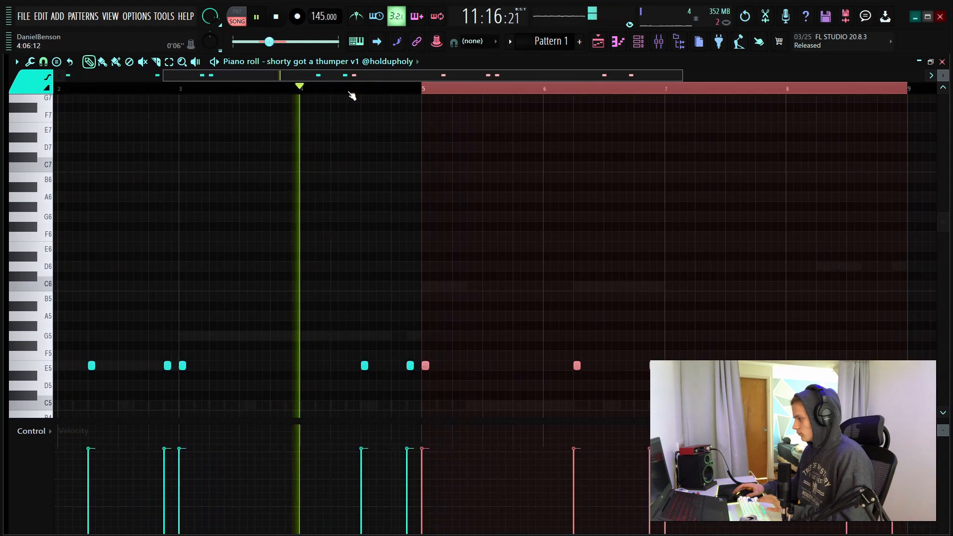
left_click(455, 226)
right_click(455, 227)
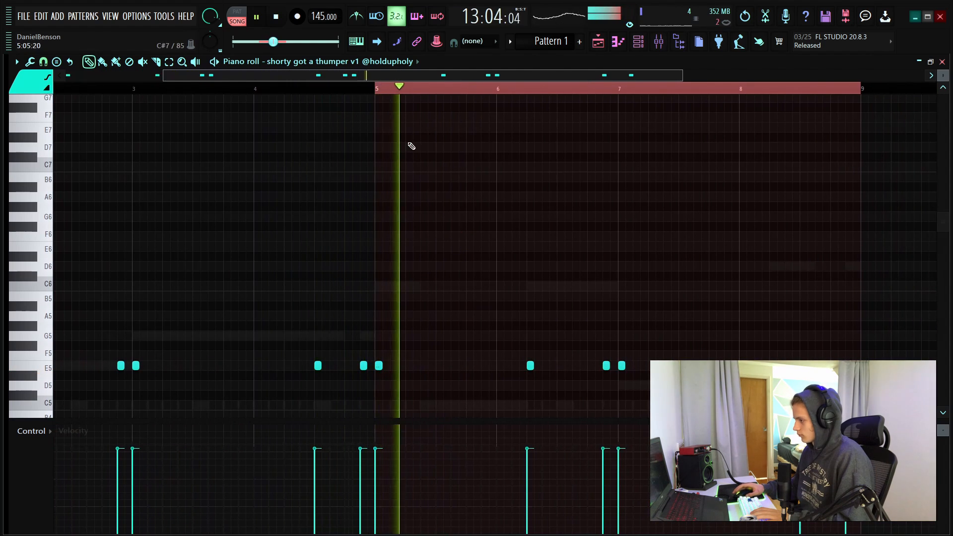
scroll(404, 94, "down", 3)
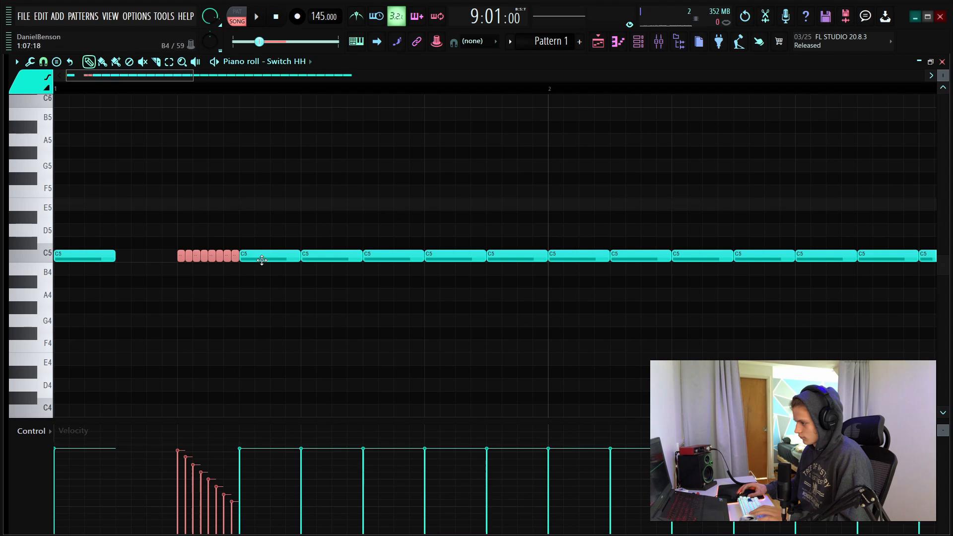
Step: Chop the A#4 hi-hat note in bar 1 into four pieces with the Default chopper pattern and ramp their velocities steeply downward
key("alt+u")
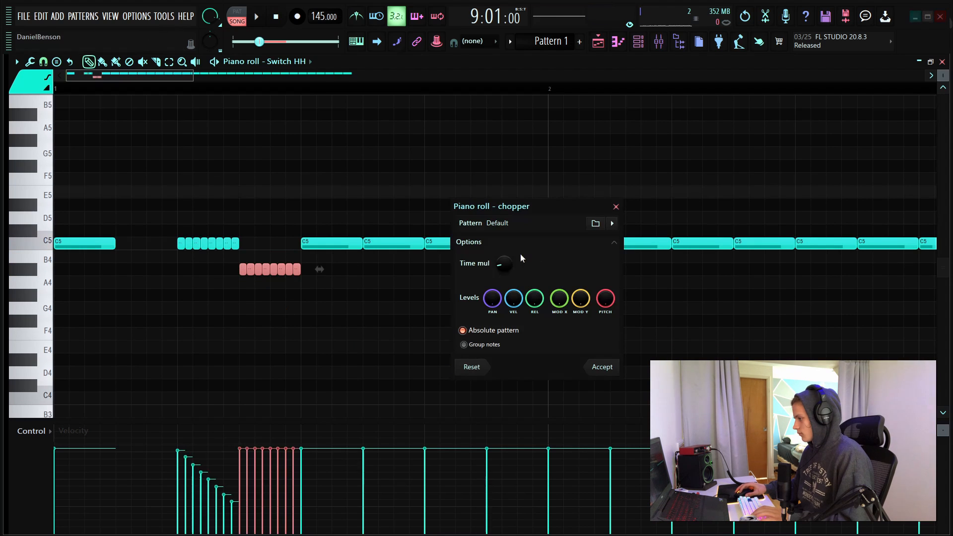
scroll(504, 265, "up", 2)
left_click(602, 367)
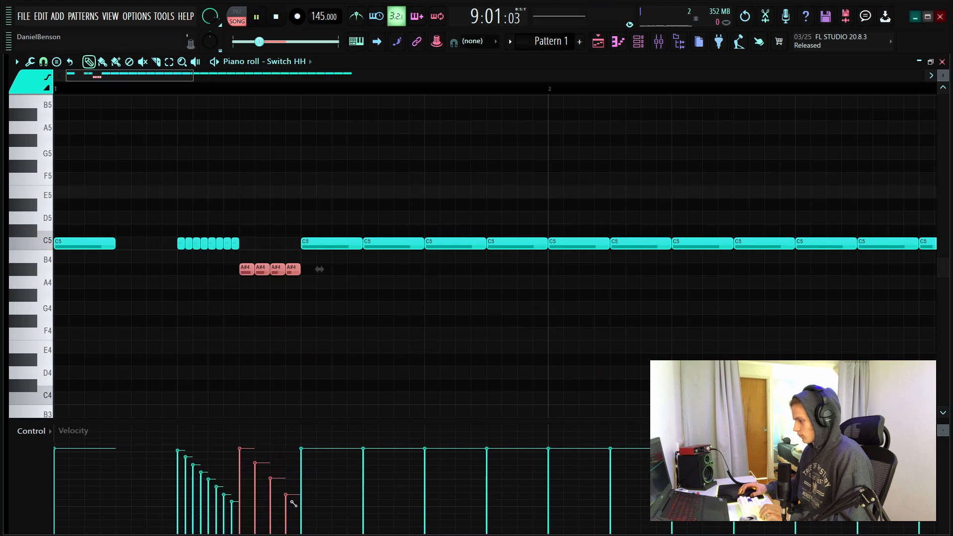
key("space")
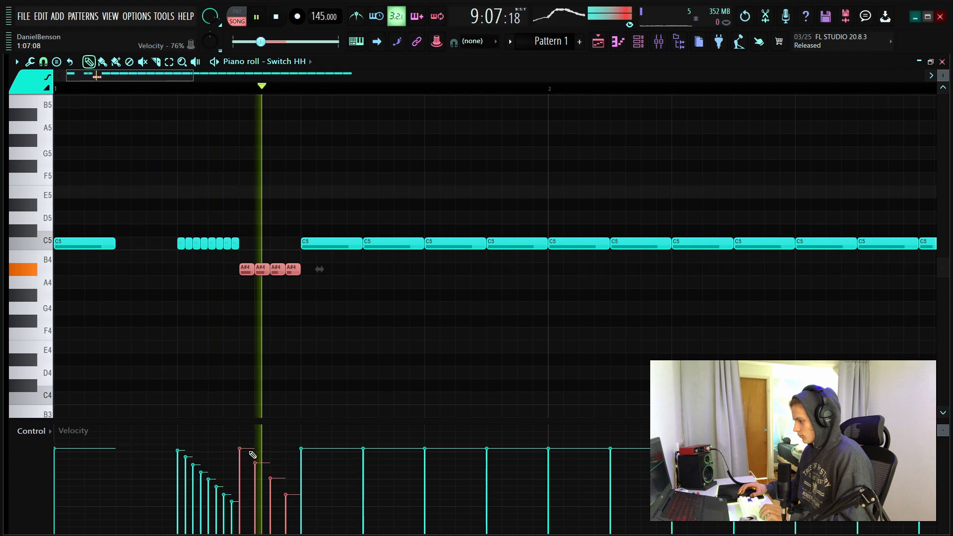
left_click_drag(251, 459, 301, 524)
key("space")
key("space")
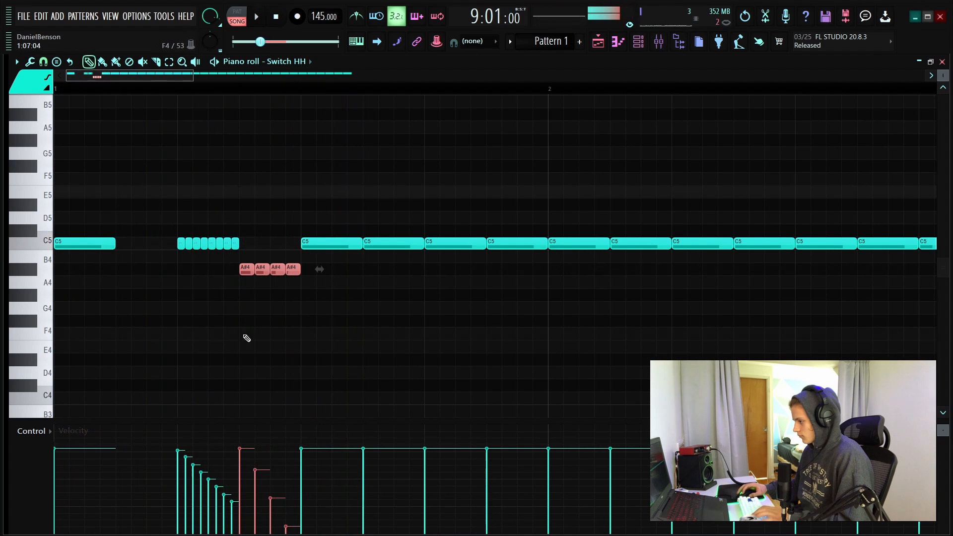
Step: Add A#3, D#4, C#4 and F#4 hi-hat notes in bar 1 and delete the C5 note above the C#4
scroll(107, 320, "down", 4)
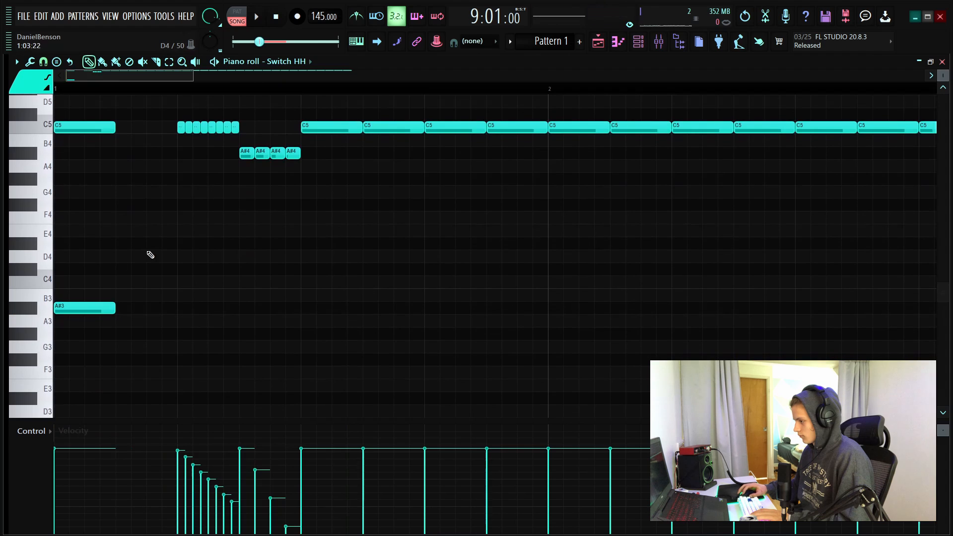
key("space")
left_click(278, 243)
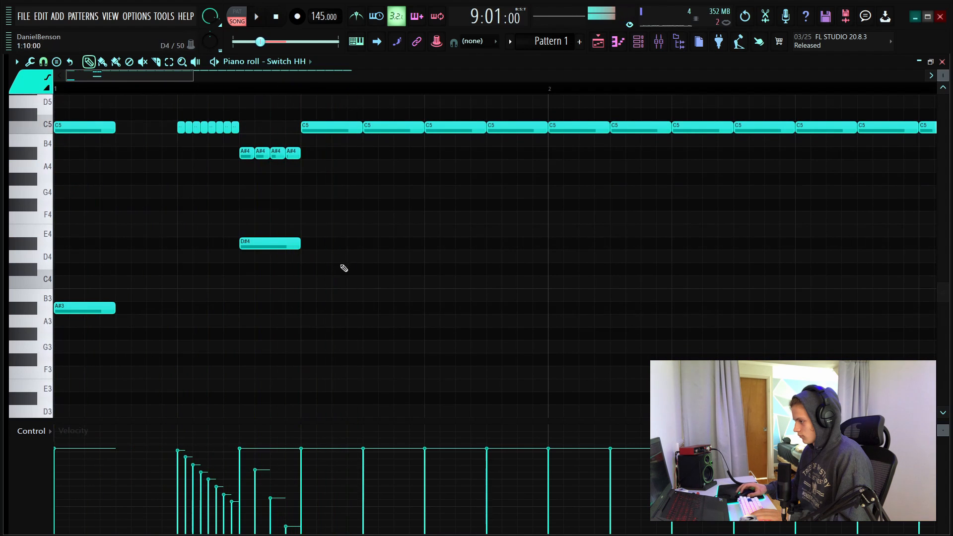
left_click(370, 269)
right_click(392, 127)
key("space")
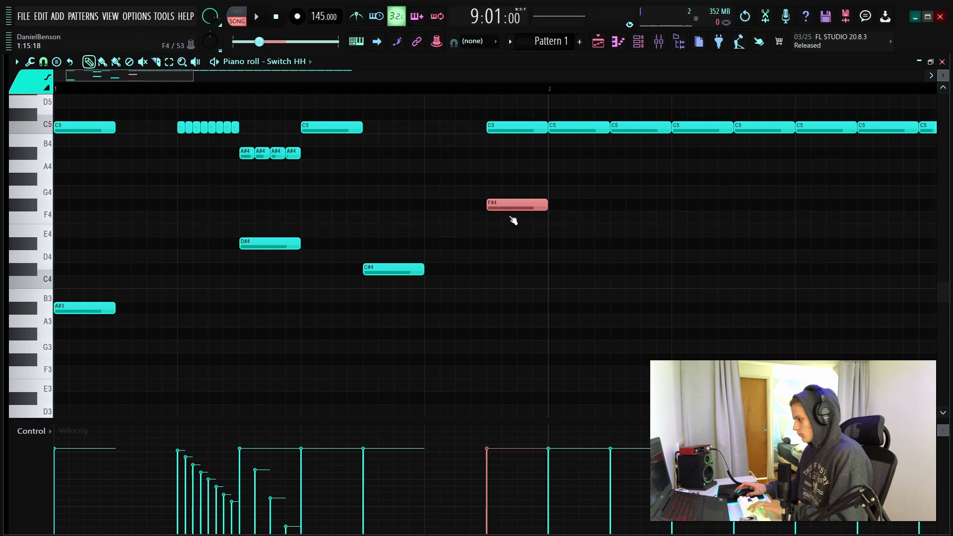
Step: Chop the F#4 hi-hat note into four pieces with falling velocities and move the roll to the start of bar 2
key("space")
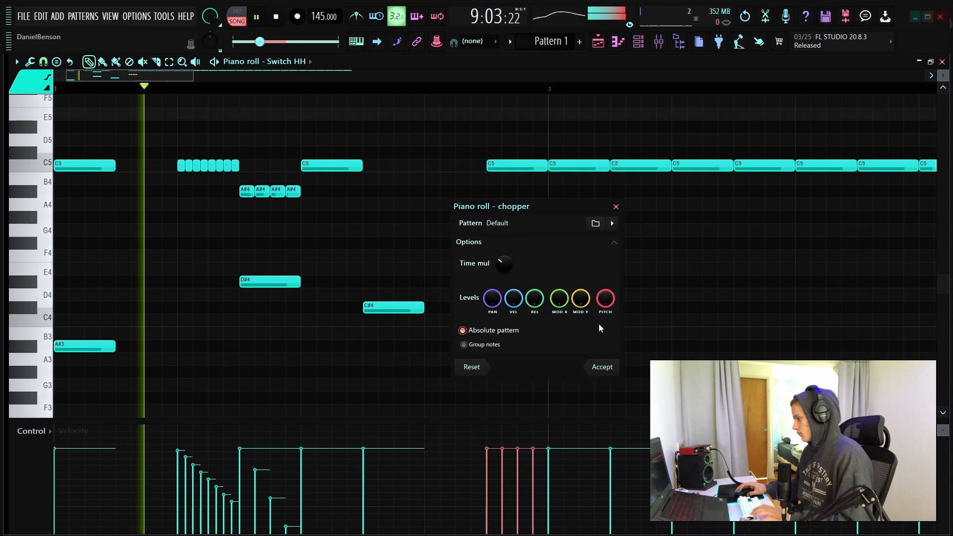
left_click(602, 367)
left_click_drag(494, 449, 541, 496)
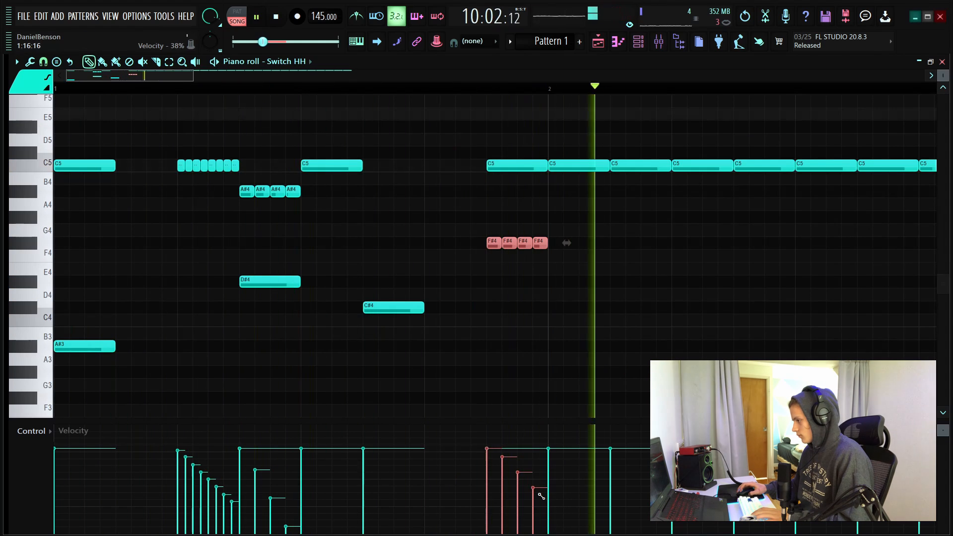
left_click_drag(541, 243, 603, 243)
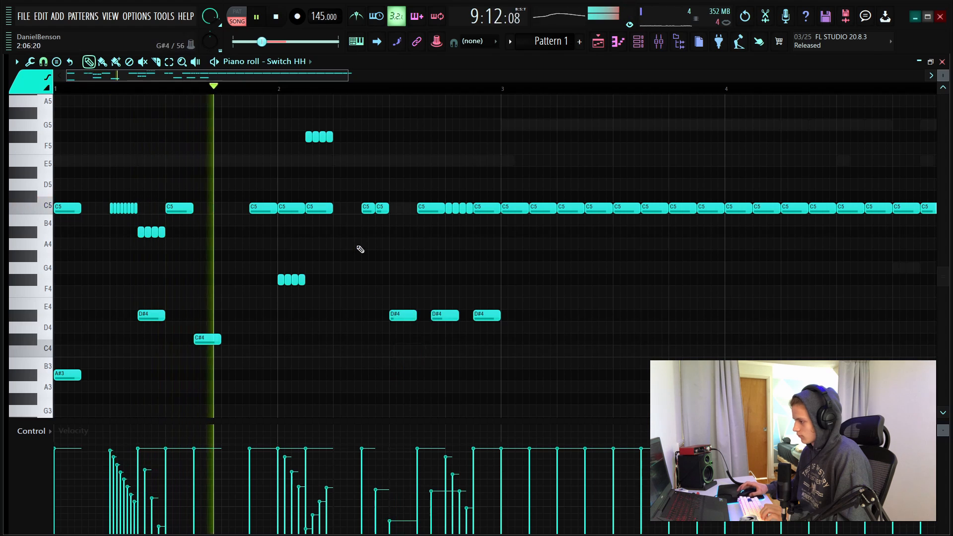
Step: Replace the C5 hi-hat note at the start of bar 2 with the F#4 roll moved to C5, and lower the F#5 roll by an octave
scroll(212, 162, "down", 3)
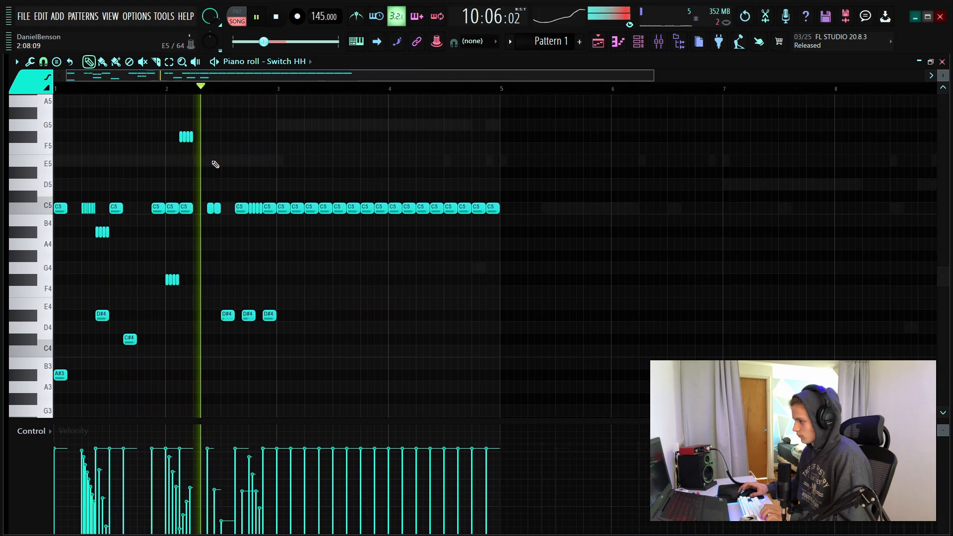
right_click(169, 211)
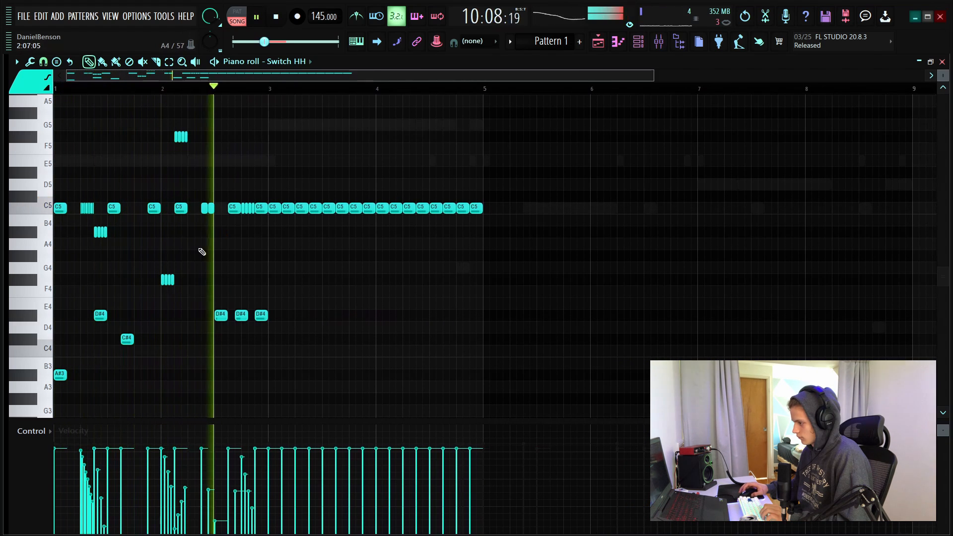
key("space")
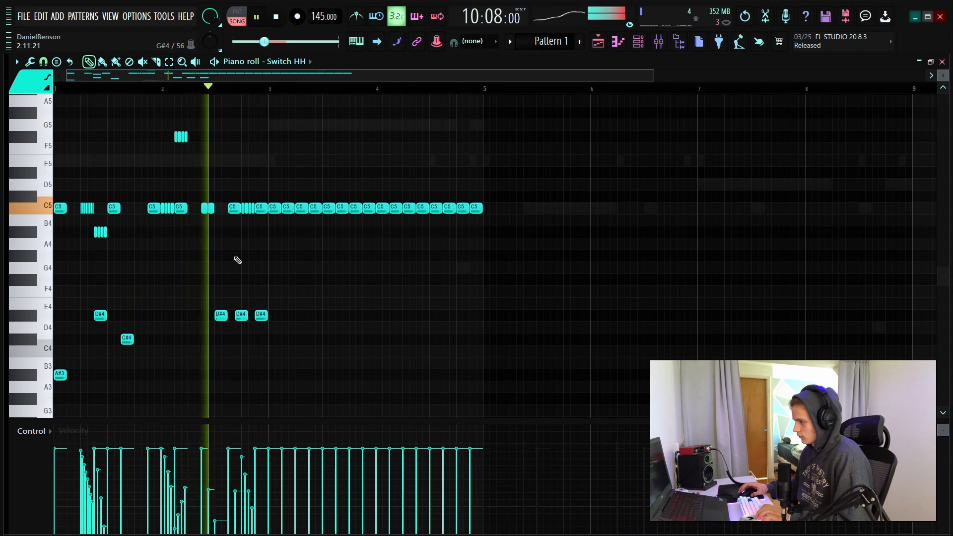
key("space")
key("ctrl+Down")
key("space")
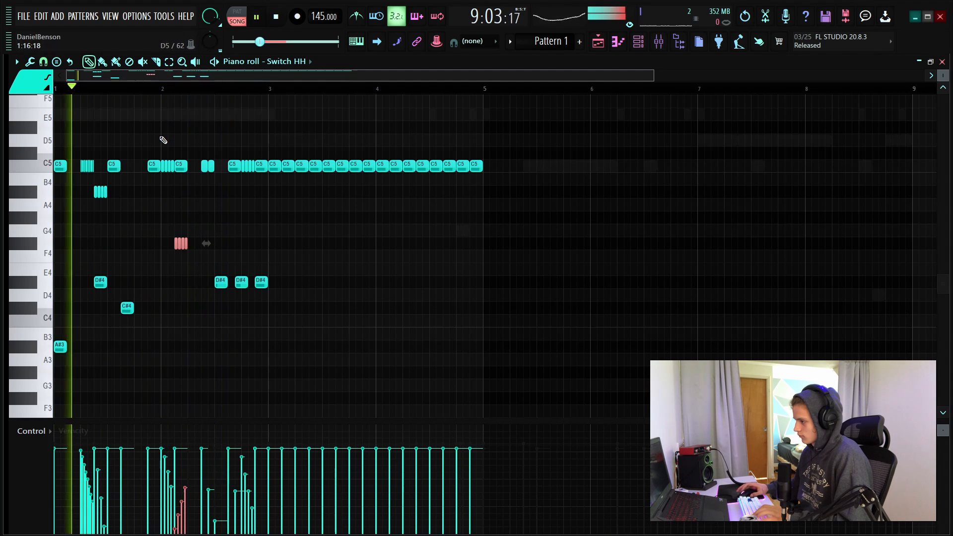
Step: Reshape the velocities of the F#4 hi-hat roll in bar 2 into a downward ramp and play back the pattern
scroll(157, 90, "up", 3)
left_click(156, 90)
scroll(156, 91, "up", 2)
key("space")
key("space")
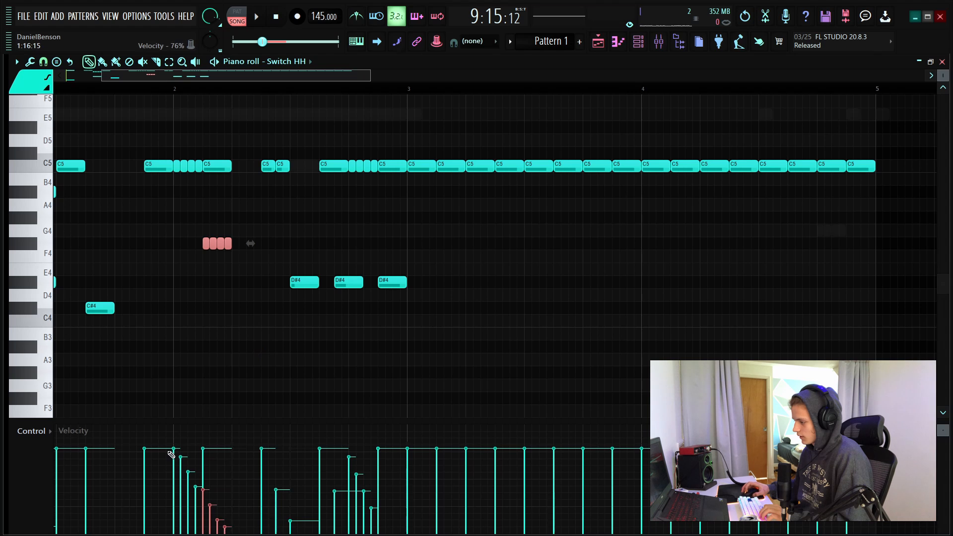
key("space")
key("space")
key("ctrl+d")
key("space")
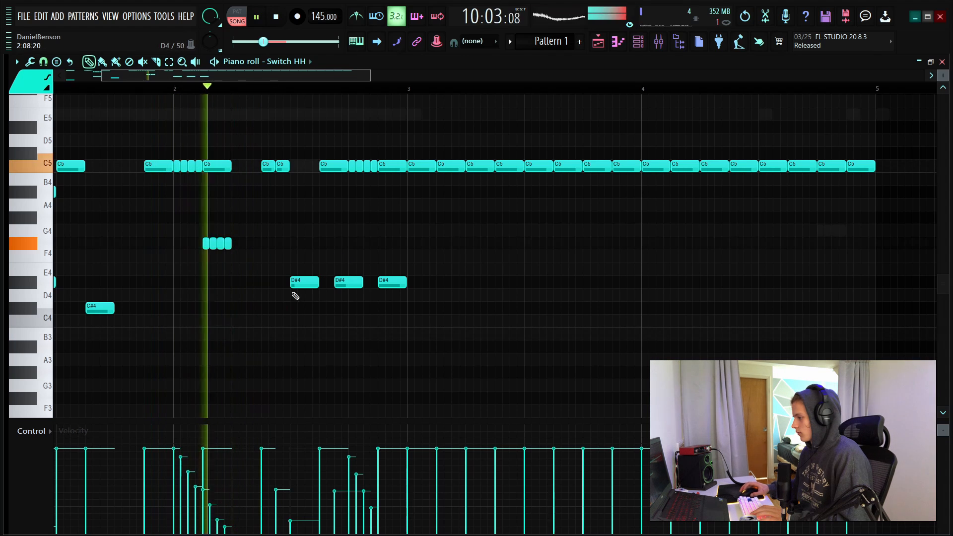
Step: Replace the plain C5 hi-hats in bars 3 and 4 with the first two bars' pattern and chop the E5 note ending bar 4 into a rising-velocity roll
scroll(326, 94, "down", 4)
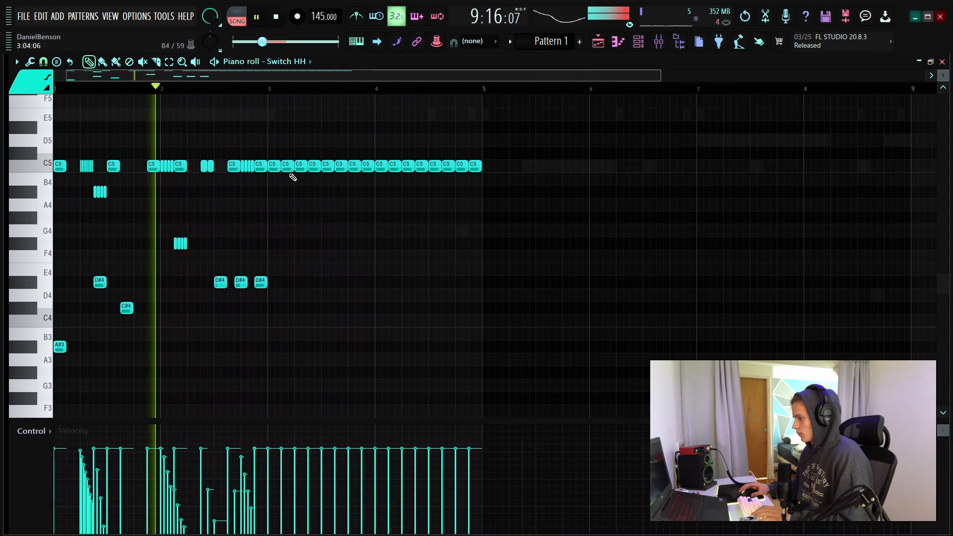
right_click(298, 167)
left_click_drag(325, 170, 439, 175)
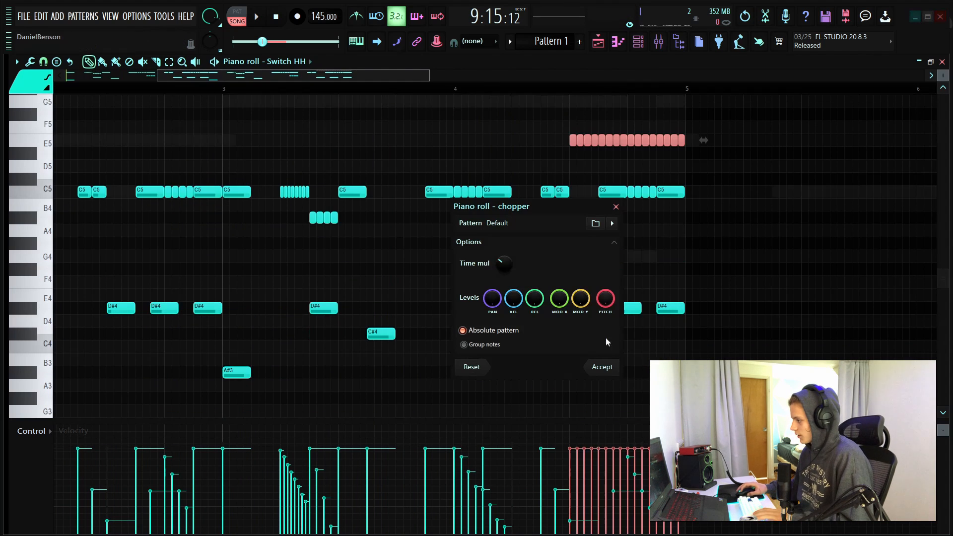
left_click(603, 366)
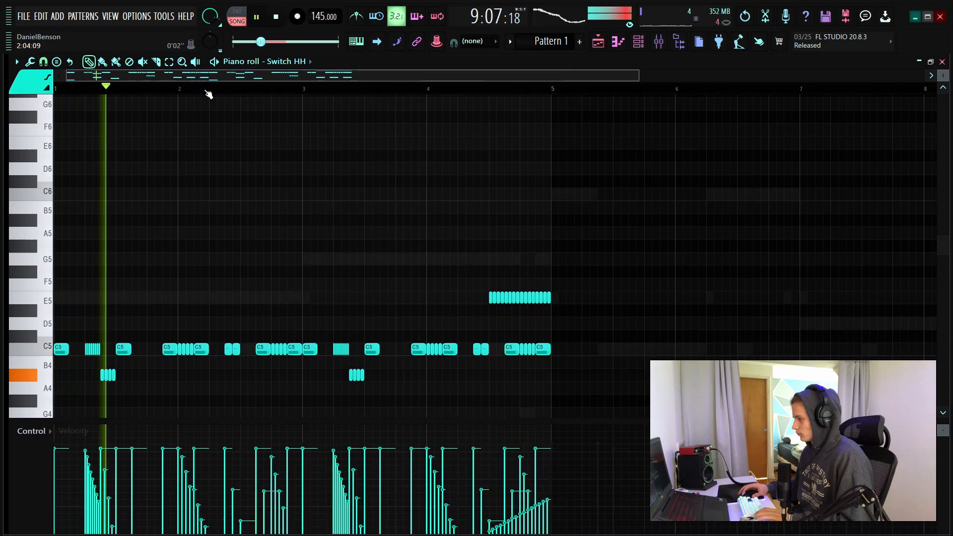
scroll(207, 92, "down", 3)
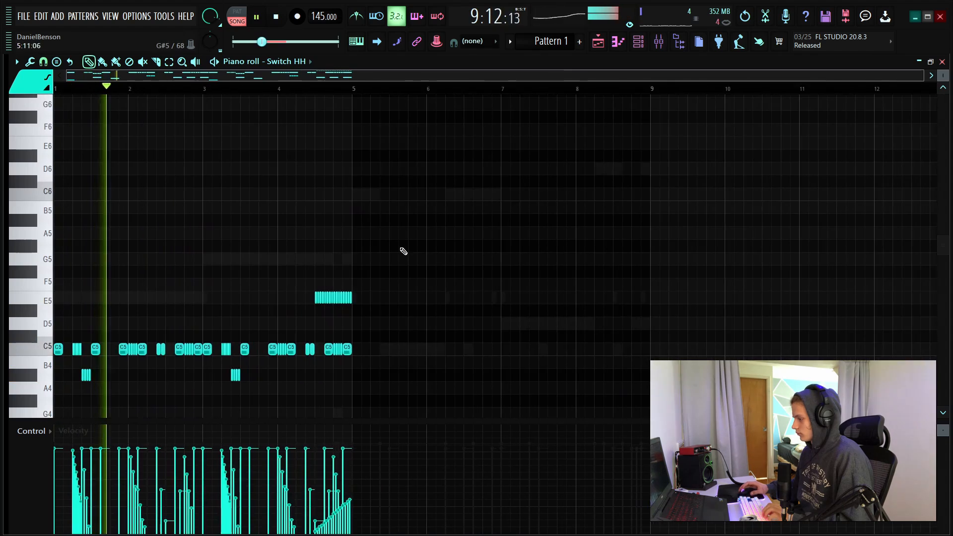
Step: Duplicate the complete four-bar hi-hat pattern into bars 5 to 8
key("ctrl+a")
scroll(99, 348, "down", 3)
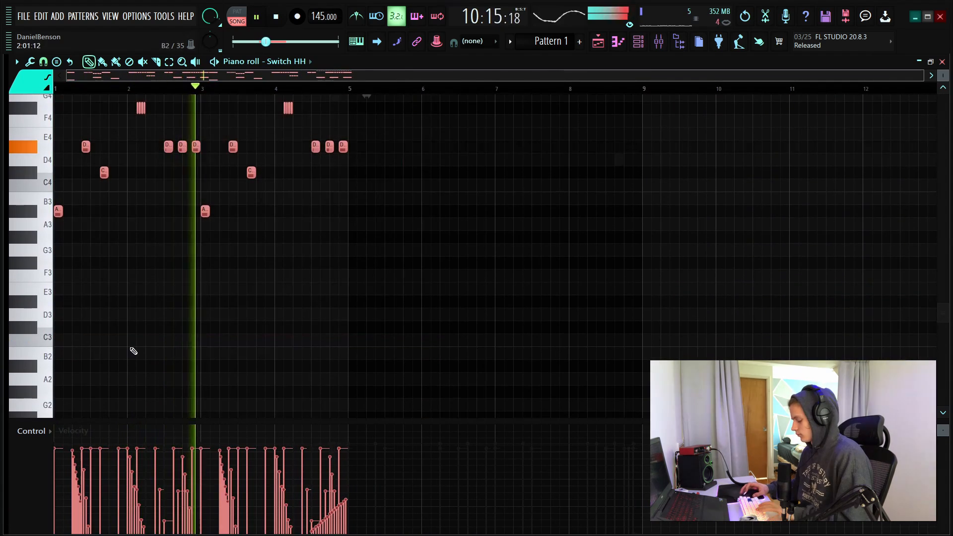
key("ctrl+b")
left_click(382, 274)
Step: Vary the copied hi-hats around bars 7 and 8 with D5 notes and two four-note D4 rolls, and play the pattern
scroll(382, 274, "up", 6)
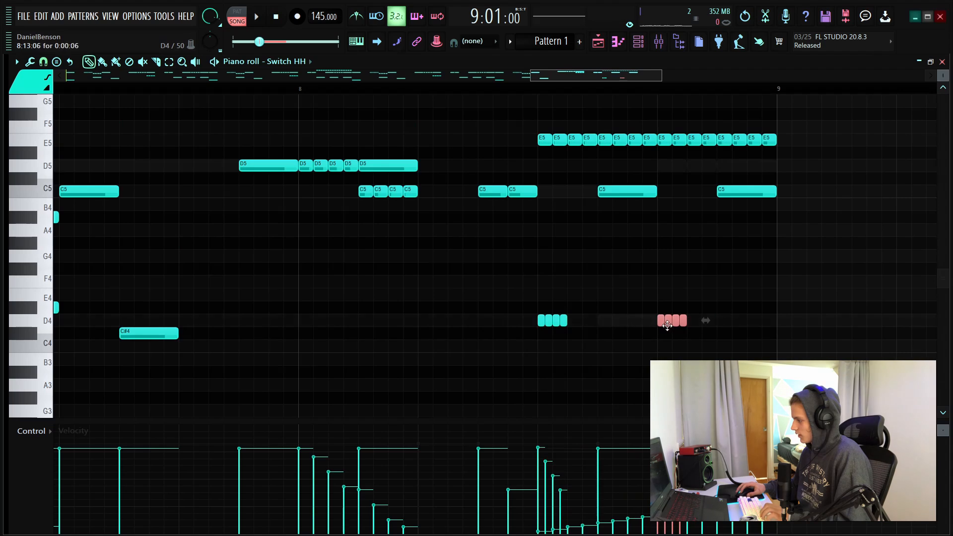
right_click(631, 281)
scroll(347, 99, "down", 5)
key("space")
scroll(344, 99, "up", 3)
key("space")
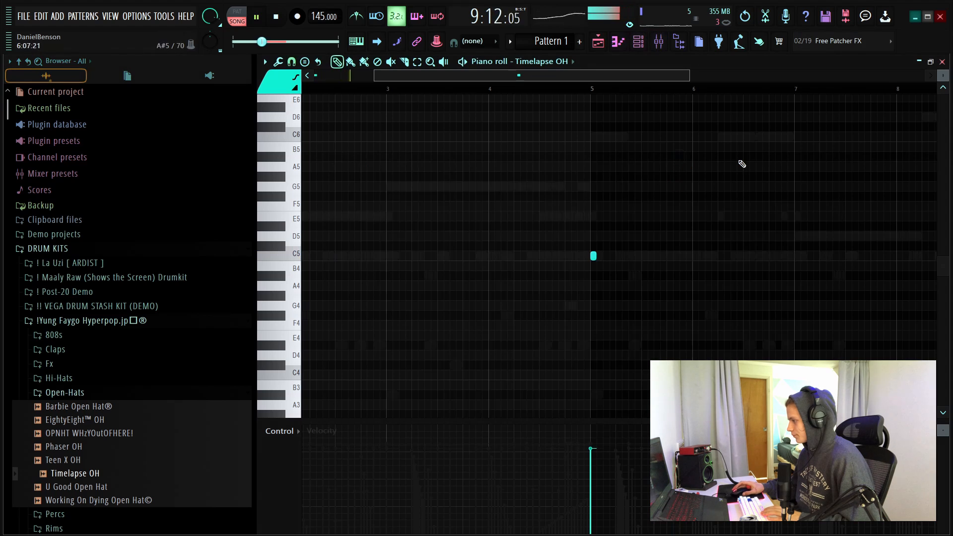
Step: Add a Timelapse OH open hat hit on C5 at the start of bar 5
scroll(644, 86, "up", 1)
left_click_drag(553, 76, 677, 94)
scroll(732, 90, "up", 4)
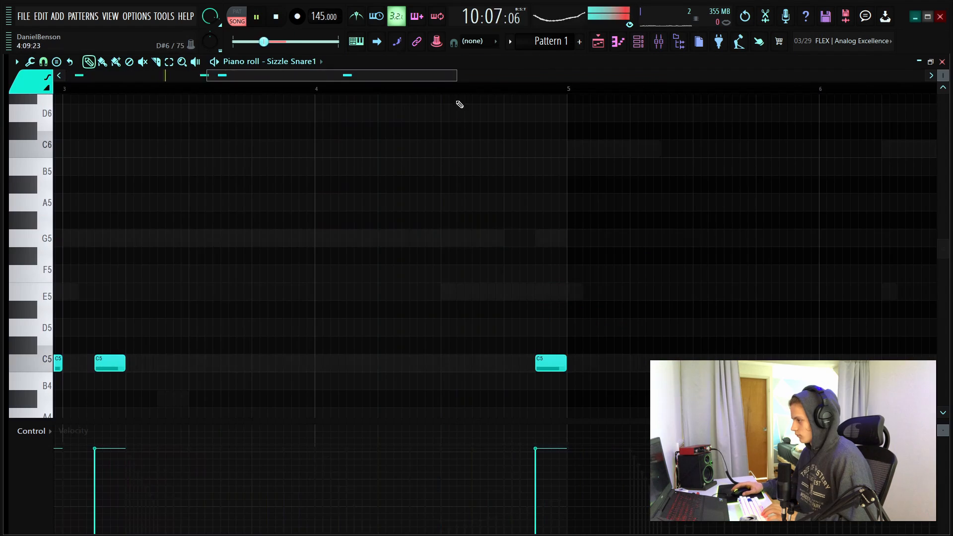
Step: Extend the Sizzle Snare1 part through bars 5 to 8, with A4 ending bar 6 and D5 ending bars 4 and 8
scroll(457, 101, "down", 5)
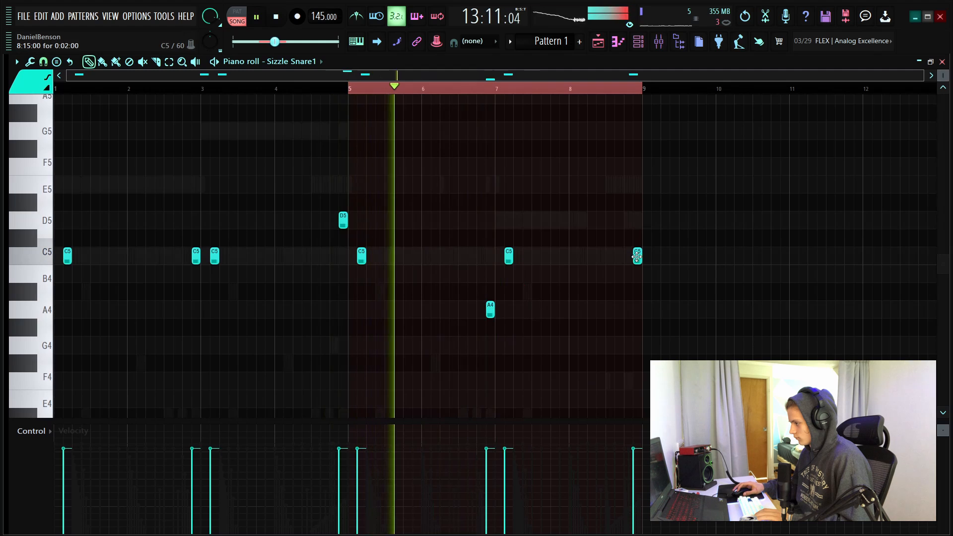
left_click_drag(567, 292, 564, 278)
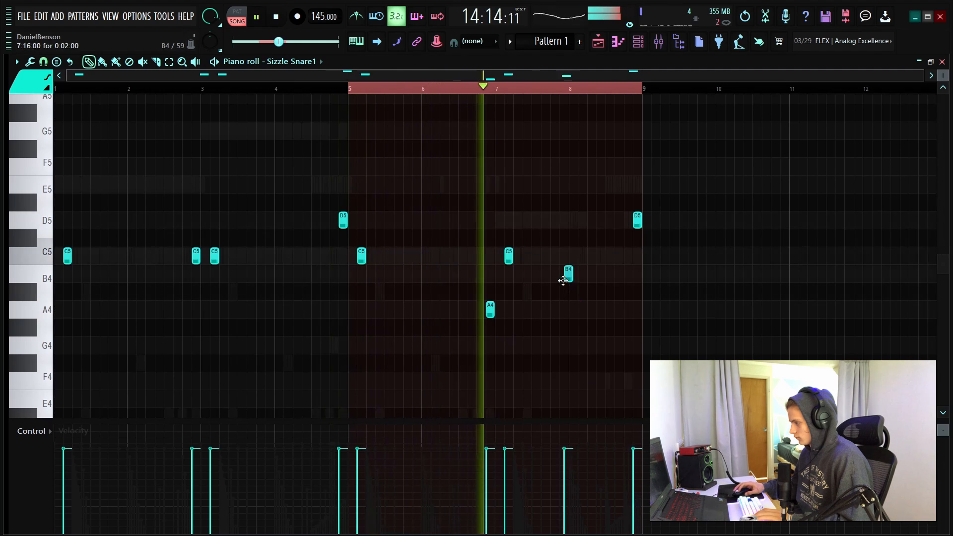
right_click(565, 278)
left_click_drag(393, 92, 330, 95)
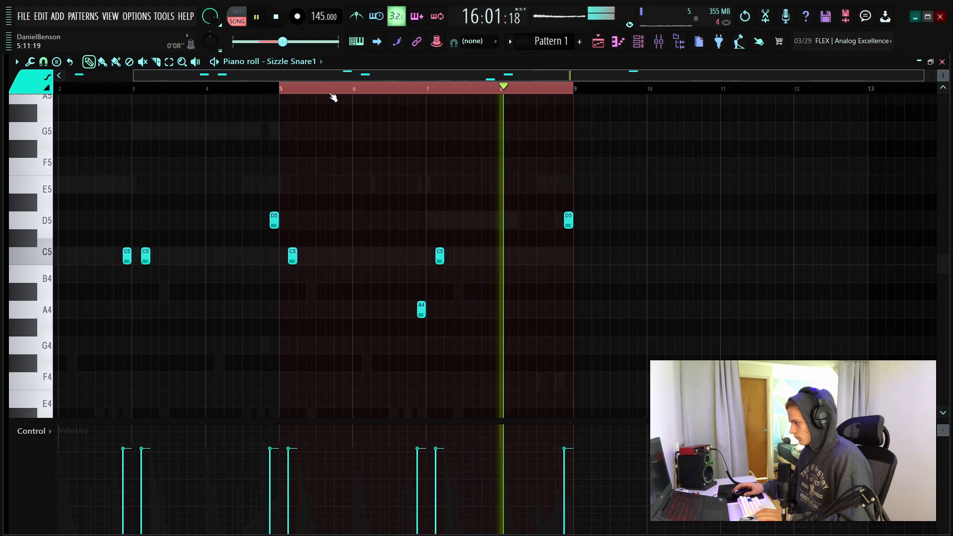
Step: Show the playlist arrangement and return the playback position to bar 1
scroll(331, 92, "up", 2)
scroll(332, 91, "down", 3)
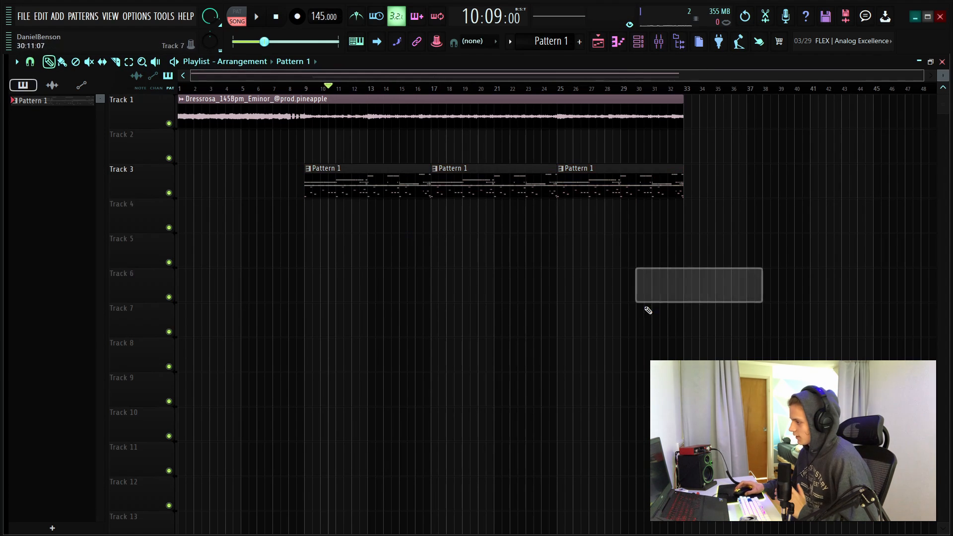
left_click_drag(266, 89, 172, 91)
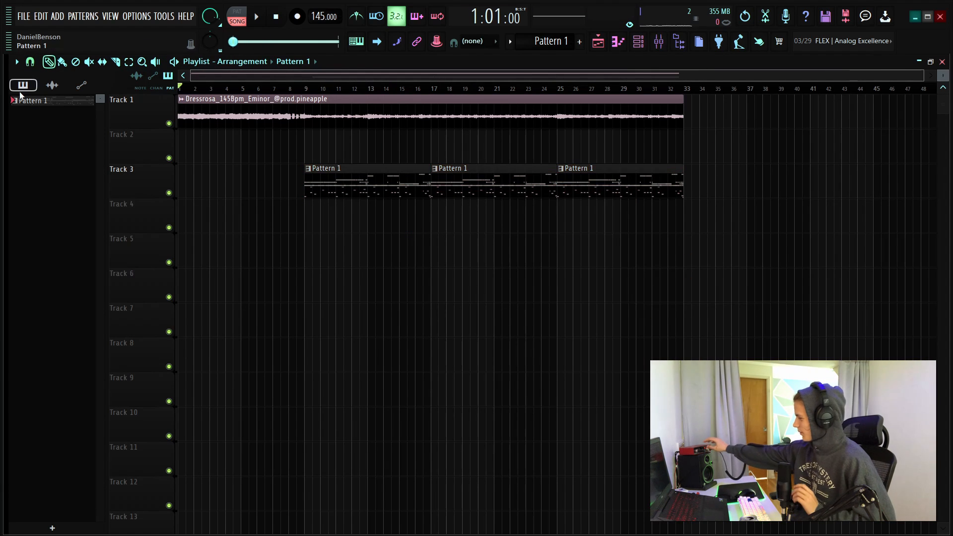